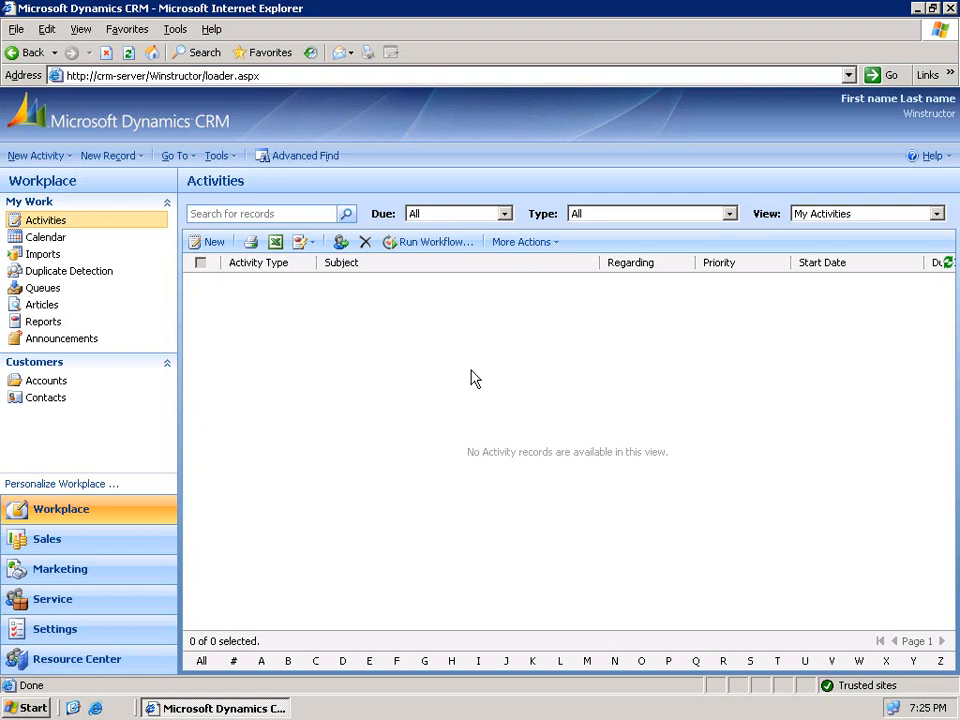
- Go to Settings > Business Units and open the Winstructor business unit record
click(78, 632)
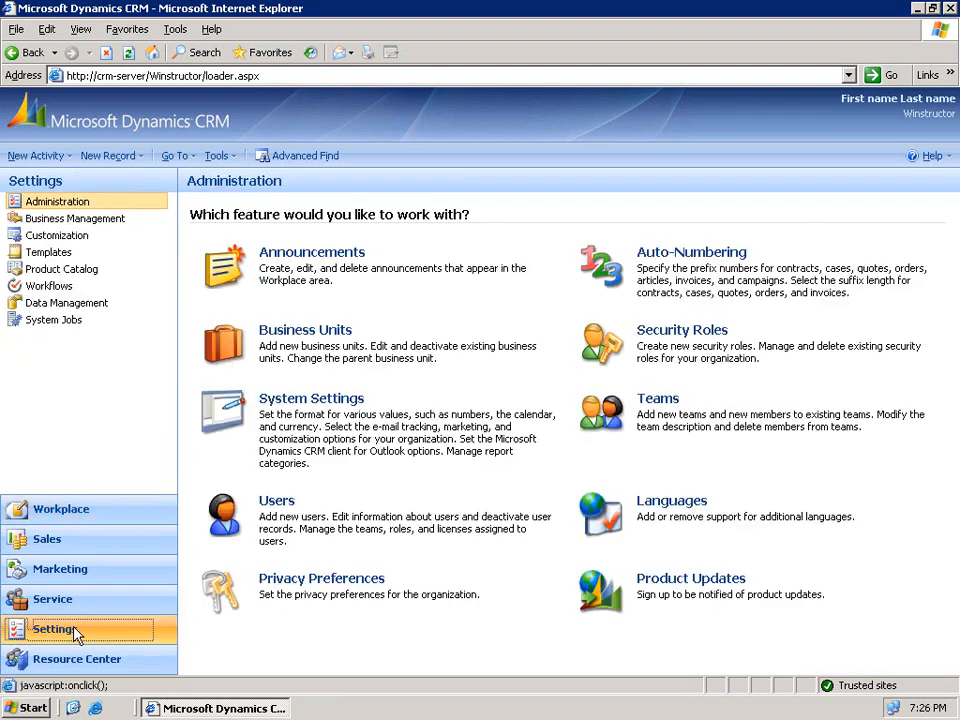
click(298, 338)
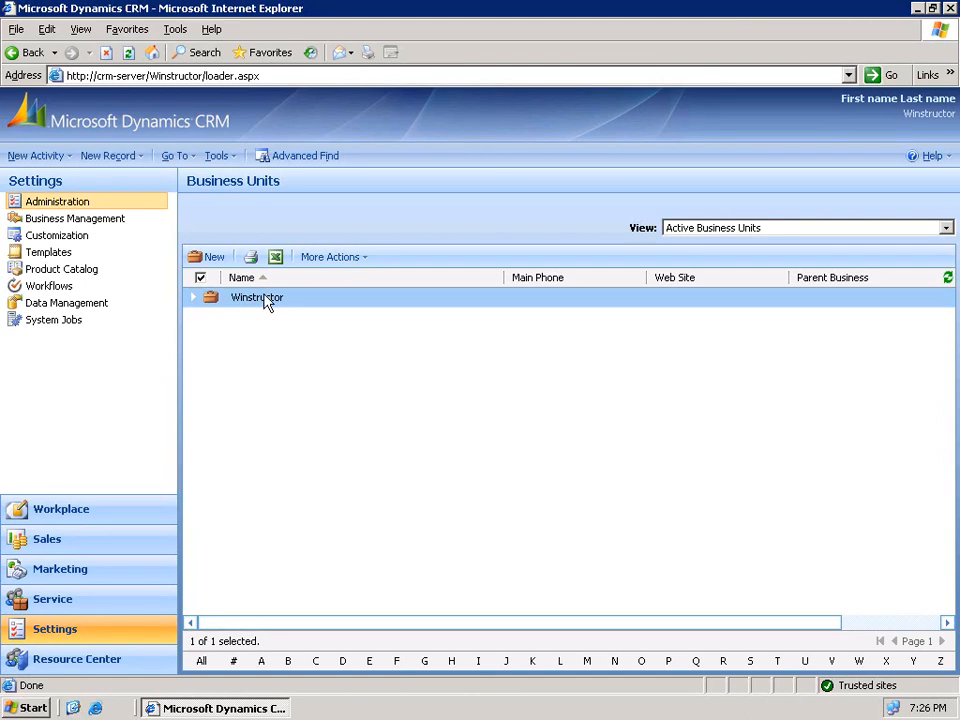
double_click(264, 300)
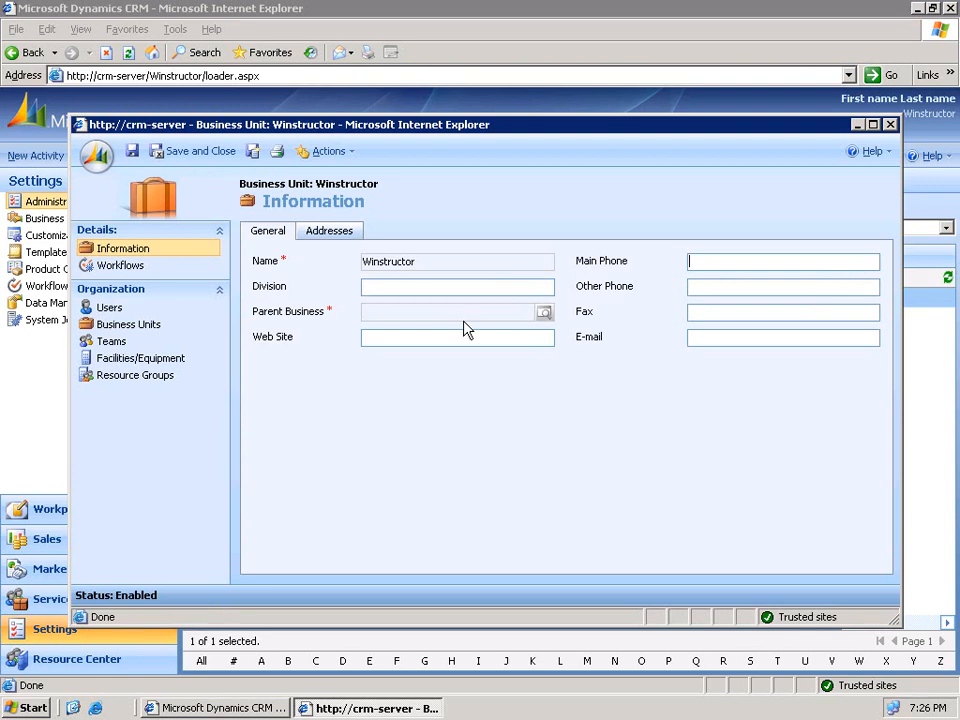
click(439, 337)
text(www.winstructor.com)
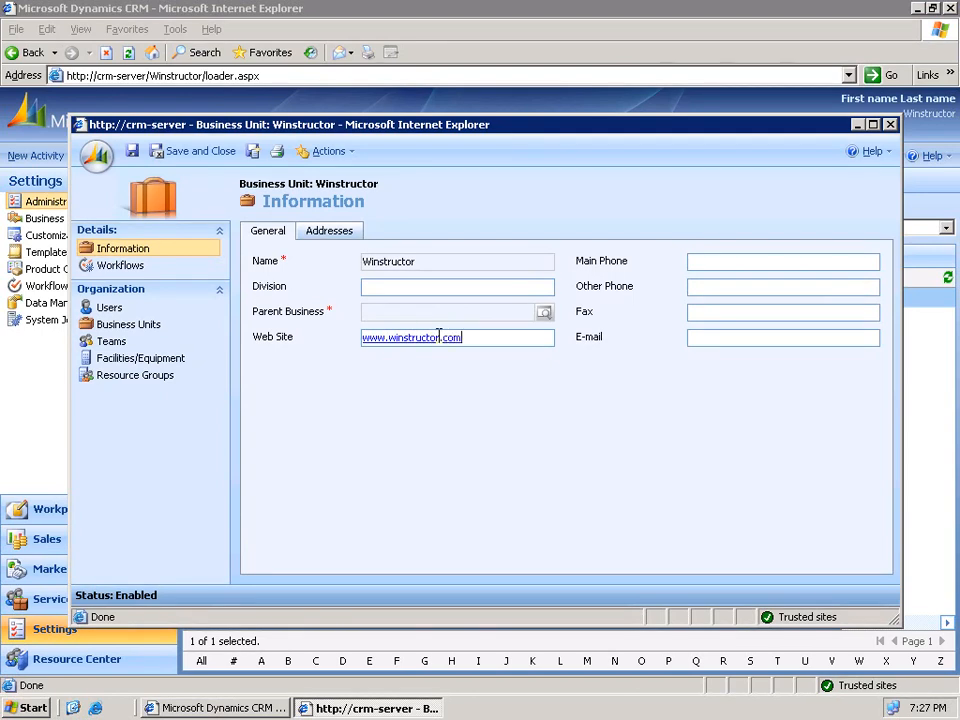
key(Tab)
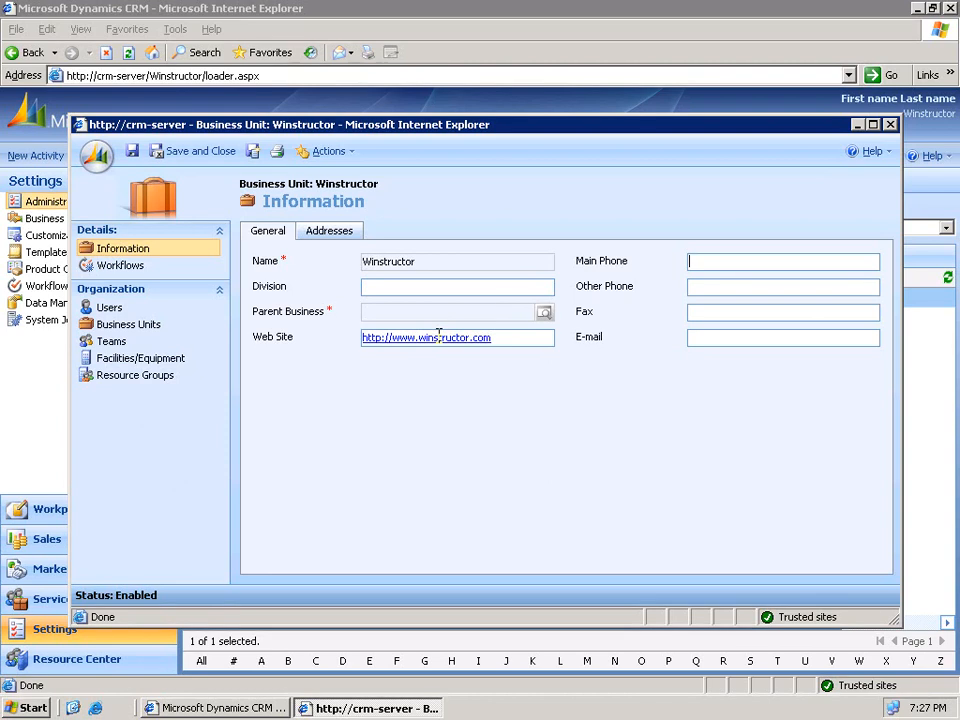
text(99999999)
text(999999)
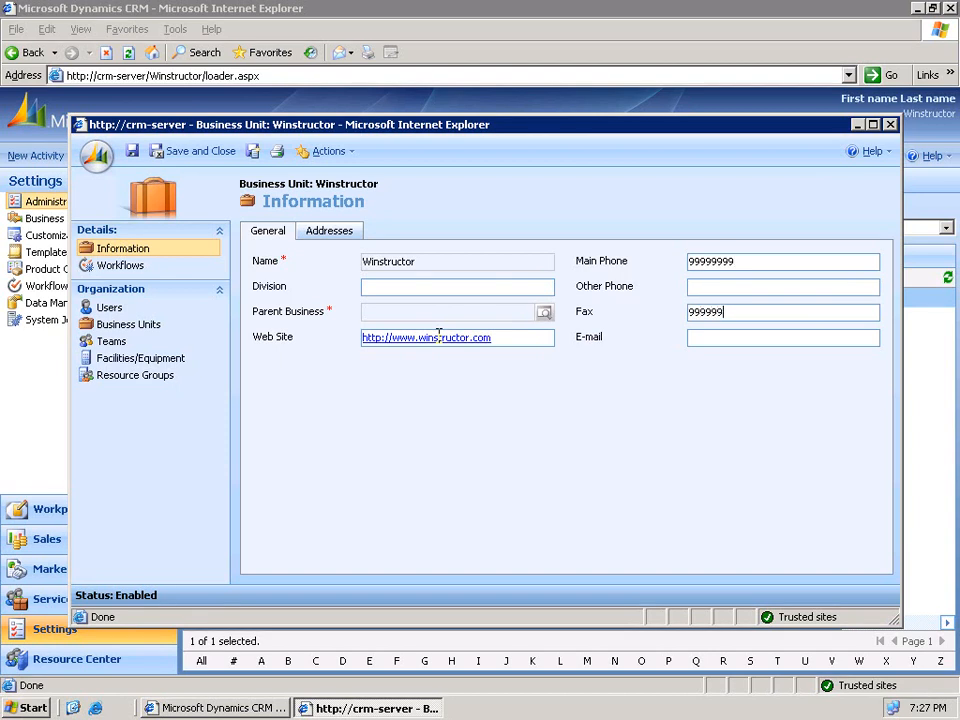
text(98)
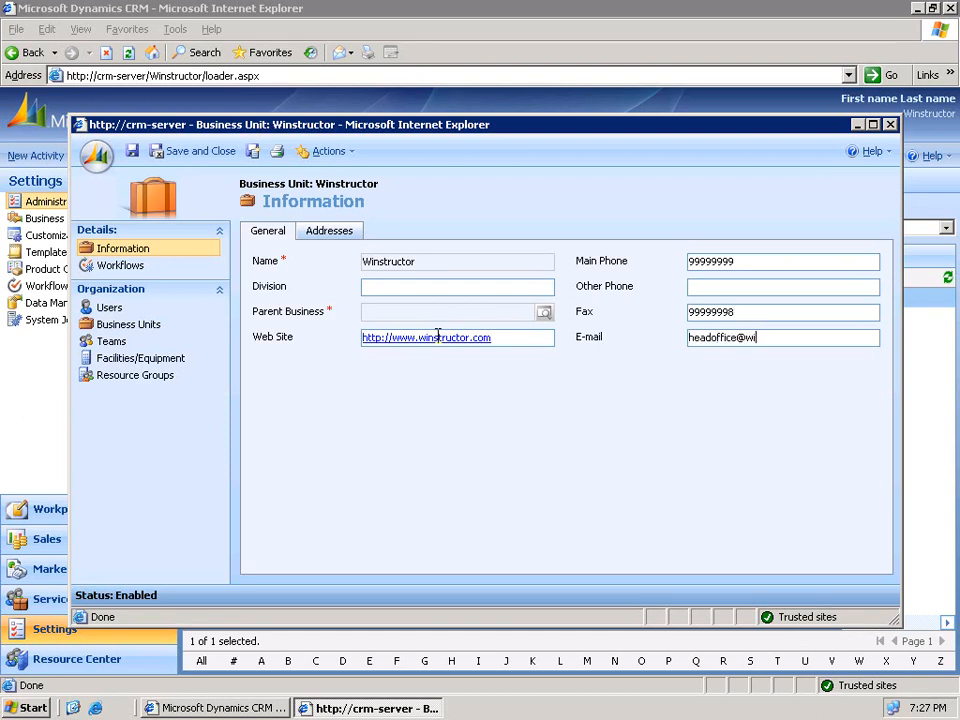
click(318, 234)
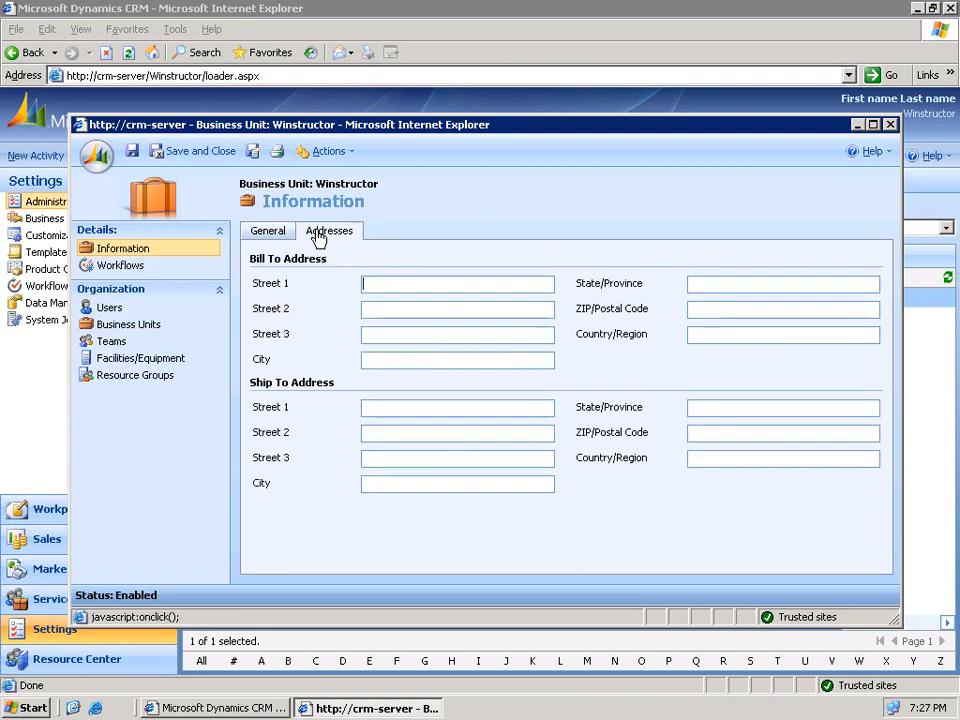
click(392, 282)
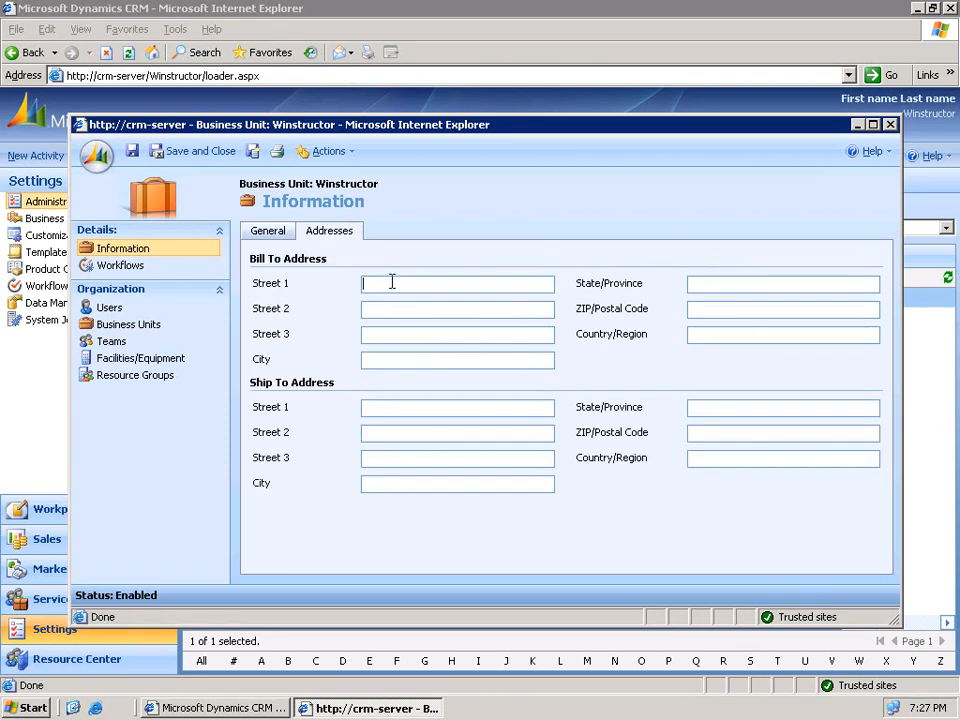
text(nue)
key(Tab)
key(Tab)
key(Tab)
text(New York)
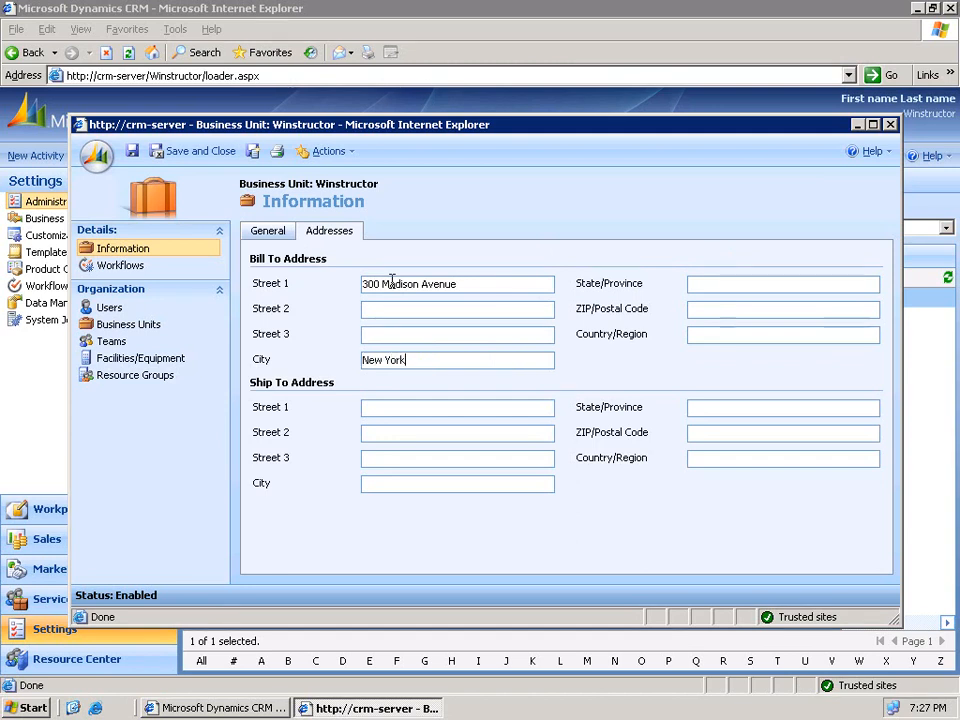
text( City)
text(New )
text(York)
text(10001)
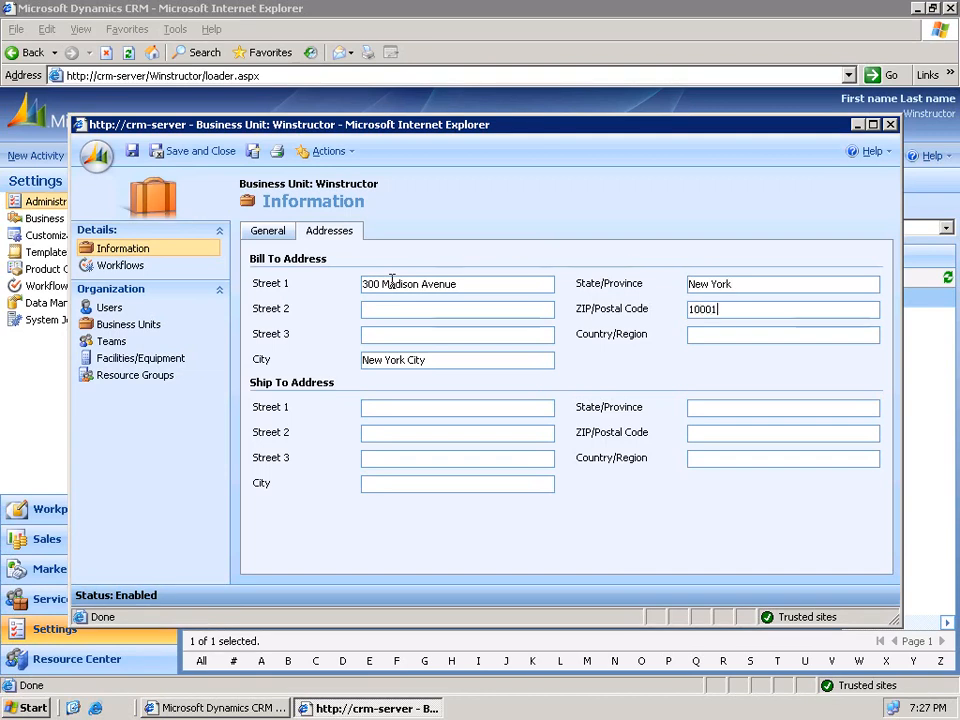
key(Tab)
text(USA)
- Copy the bill-to street, city and state into the matching ship-to fields
drag(464, 281, 354, 279)
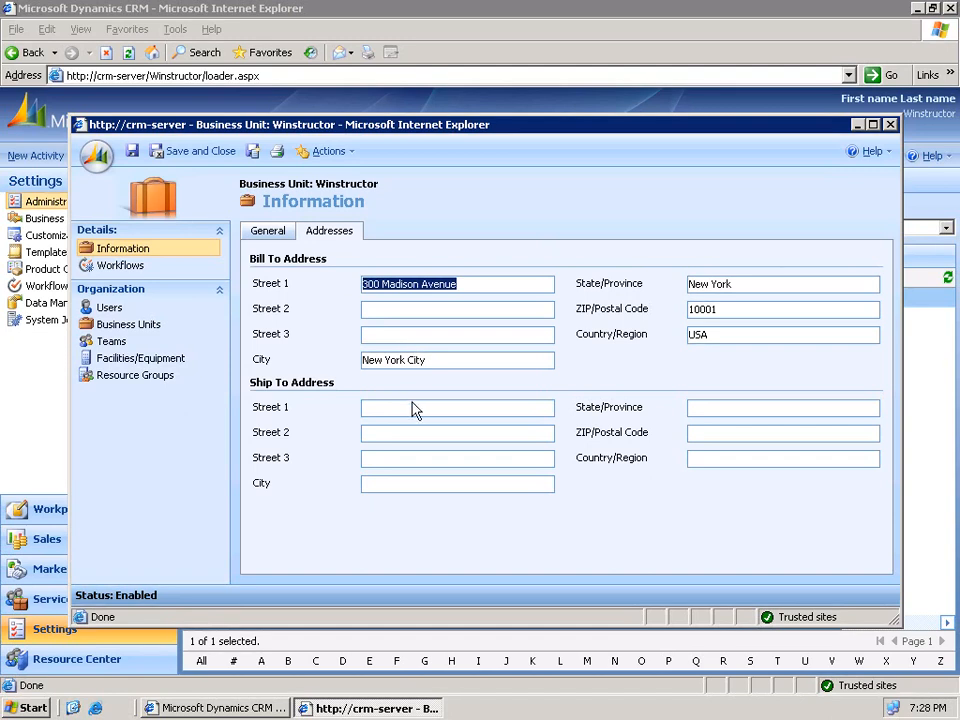
key(ctrl+c)
click(410, 405)
key(ctrl+v)
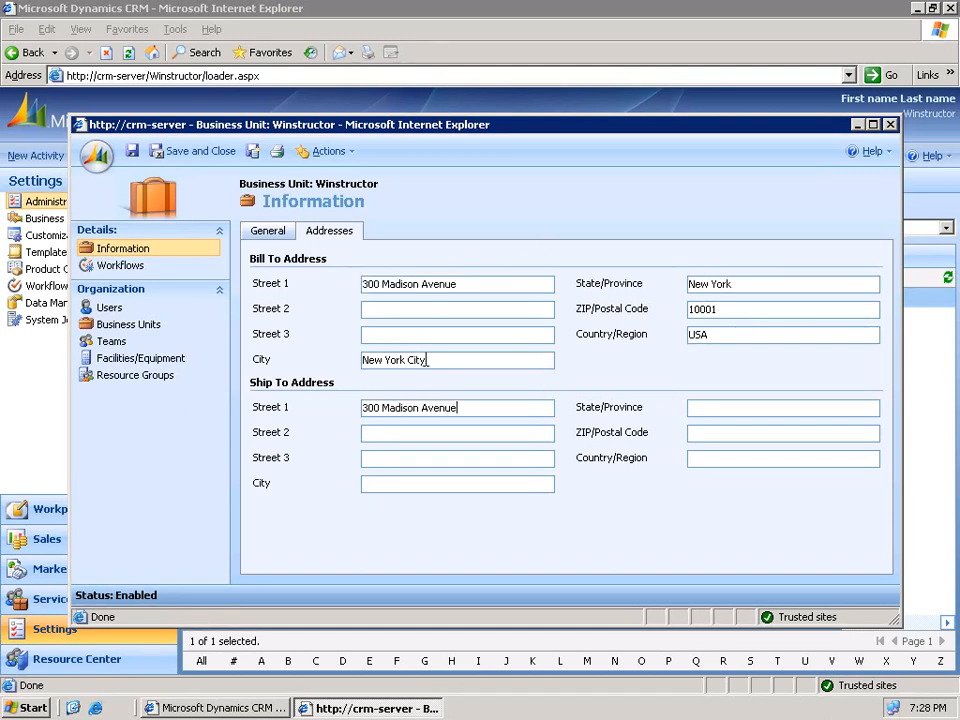
drag(428, 360, 327, 351)
key(ctrl+c)
click(394, 483)
key(ctrl+v)
drag(730, 283, 673, 312)
key(ctrl+c)
click(725, 405)
key(ctrl+v)
- Fill ship-to ZIP 10001 and country USA, then save and close Winstructor, confirming the prompt
key(ctrl+c)
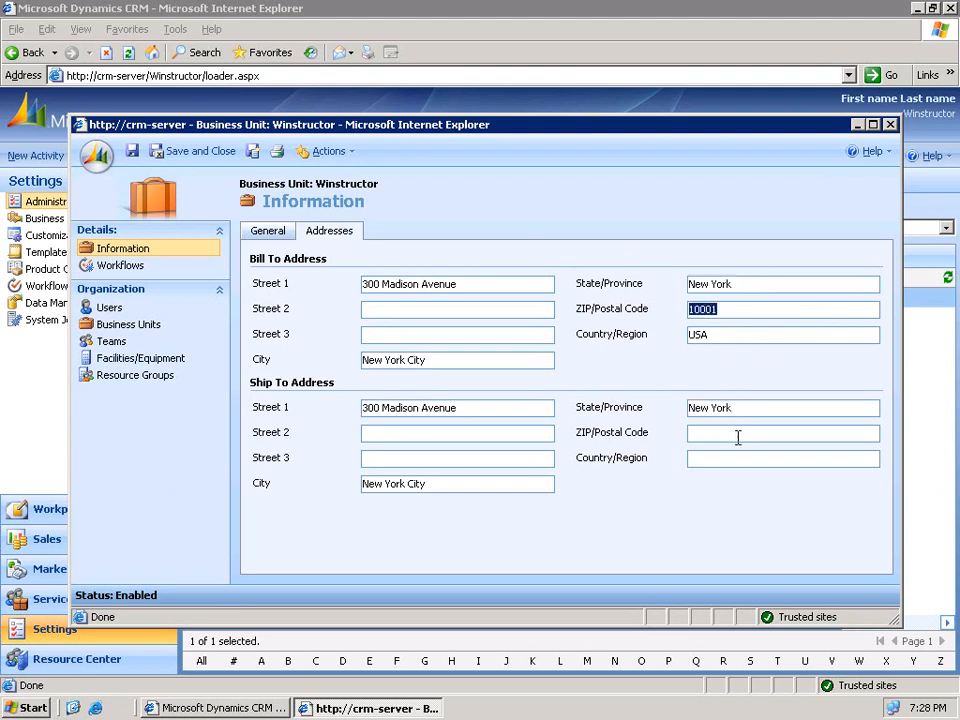
click(733, 435)
key(ctrl+v)
click(709, 459)
text(USA)
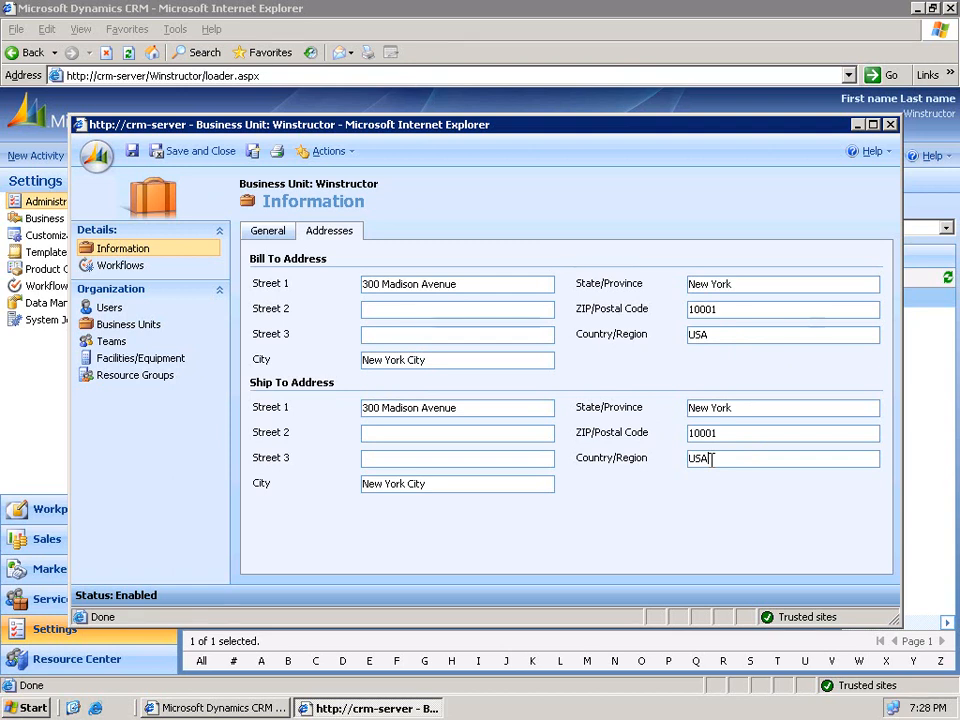
click(200, 152)
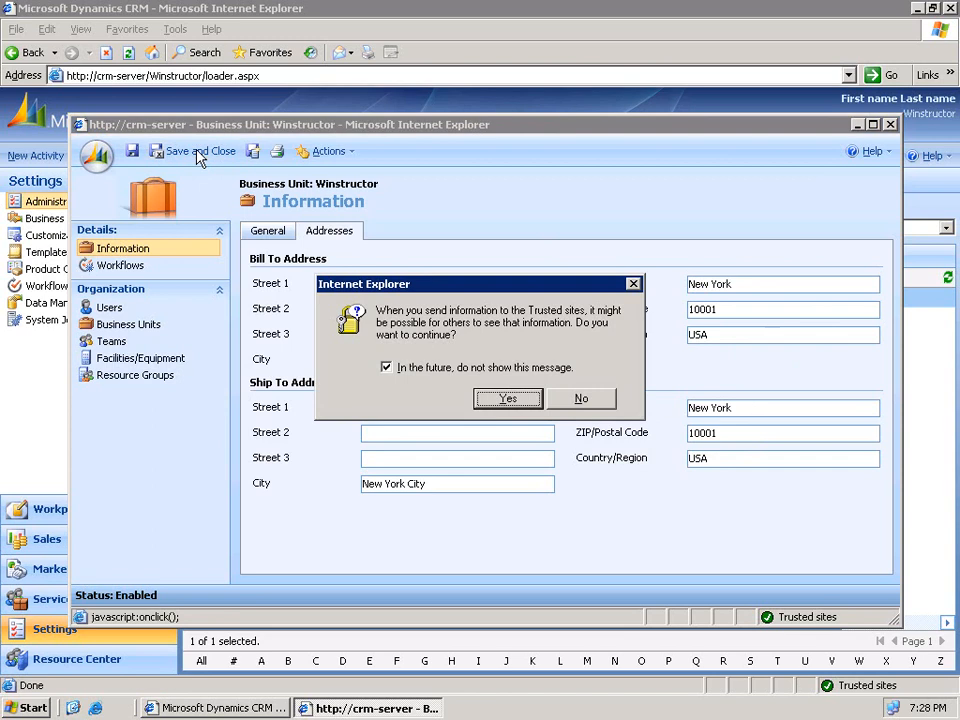
click(505, 400)
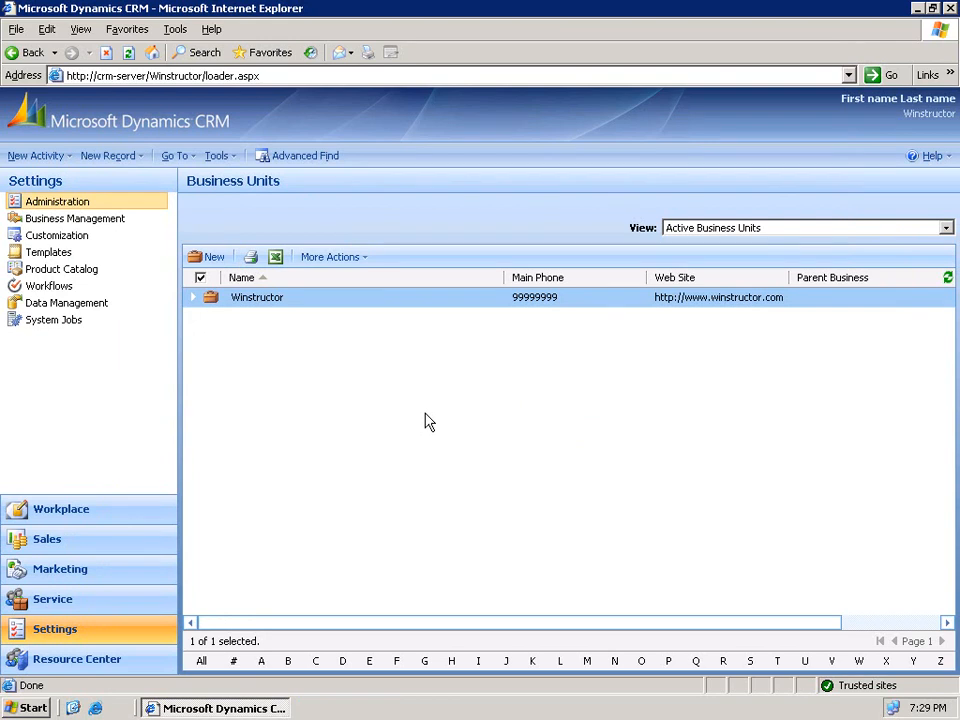
click(213, 258)
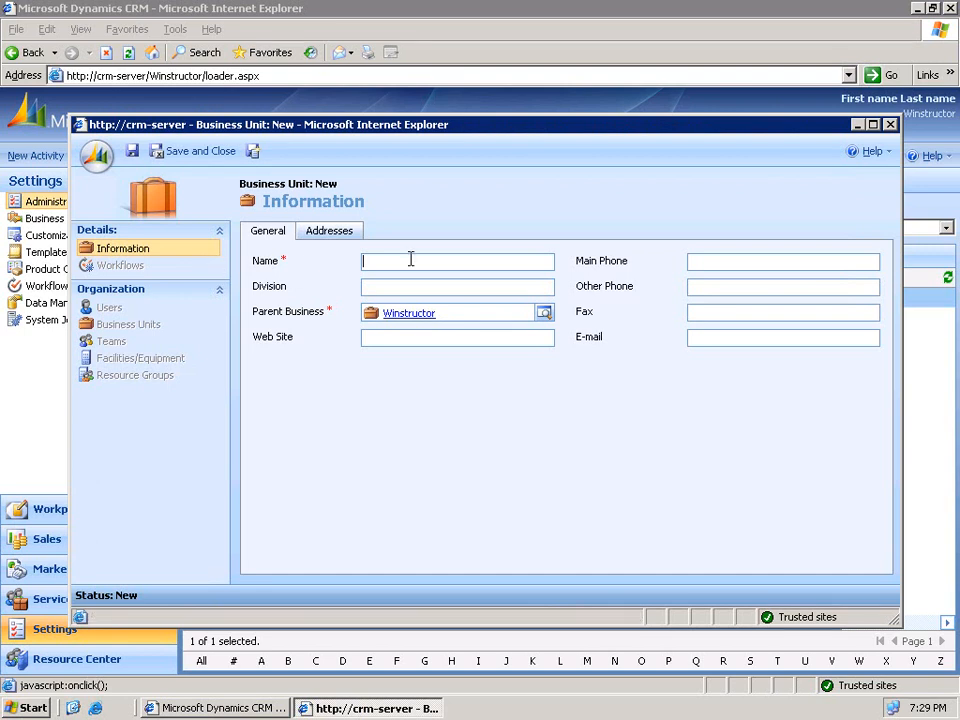
text(Sales)
click(493, 342)
text(www.winstructor.co)
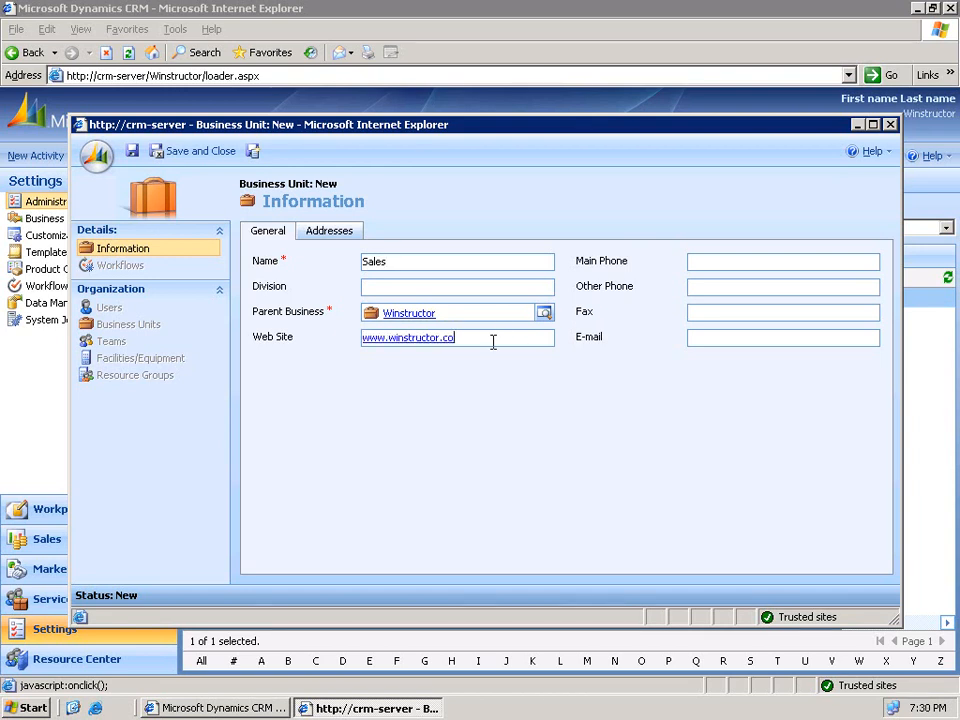
text(m/sales)
key(Tab)
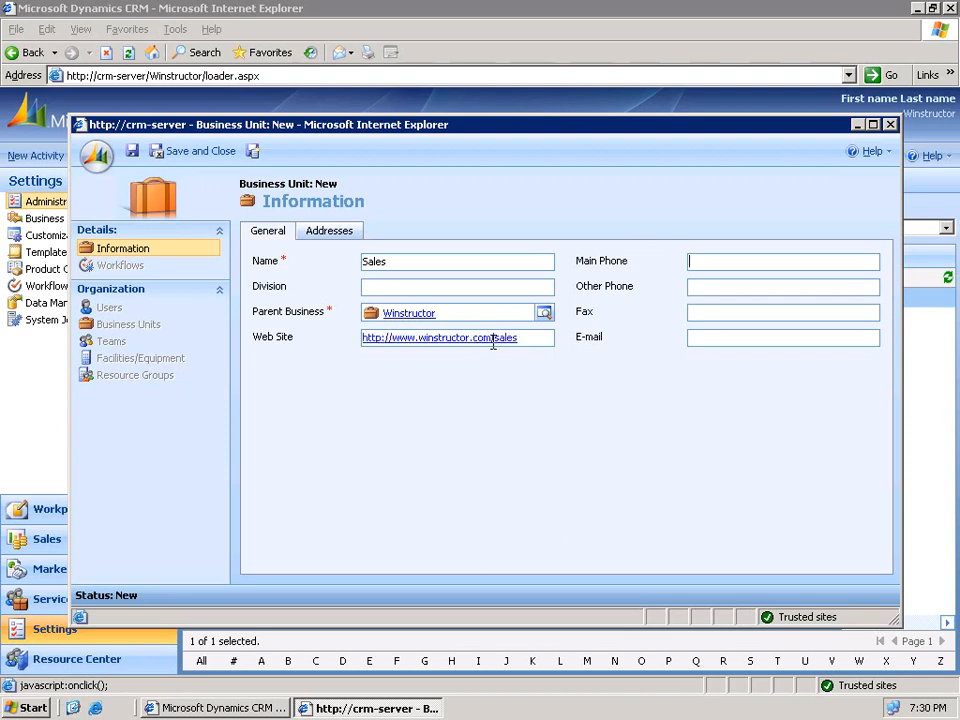
text(99998888)
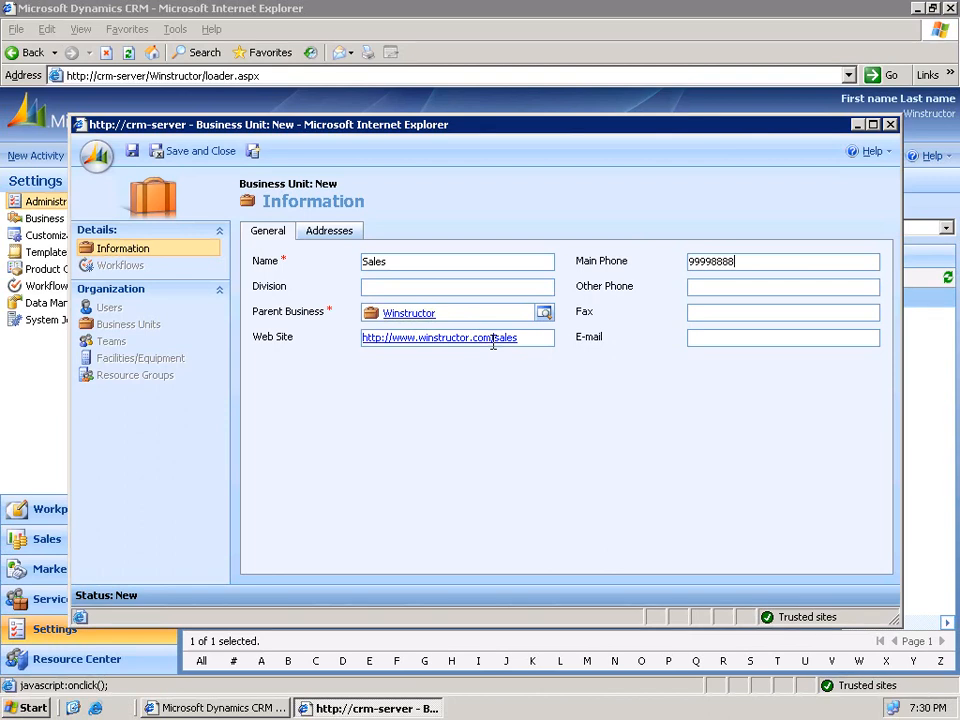
text(99997777)
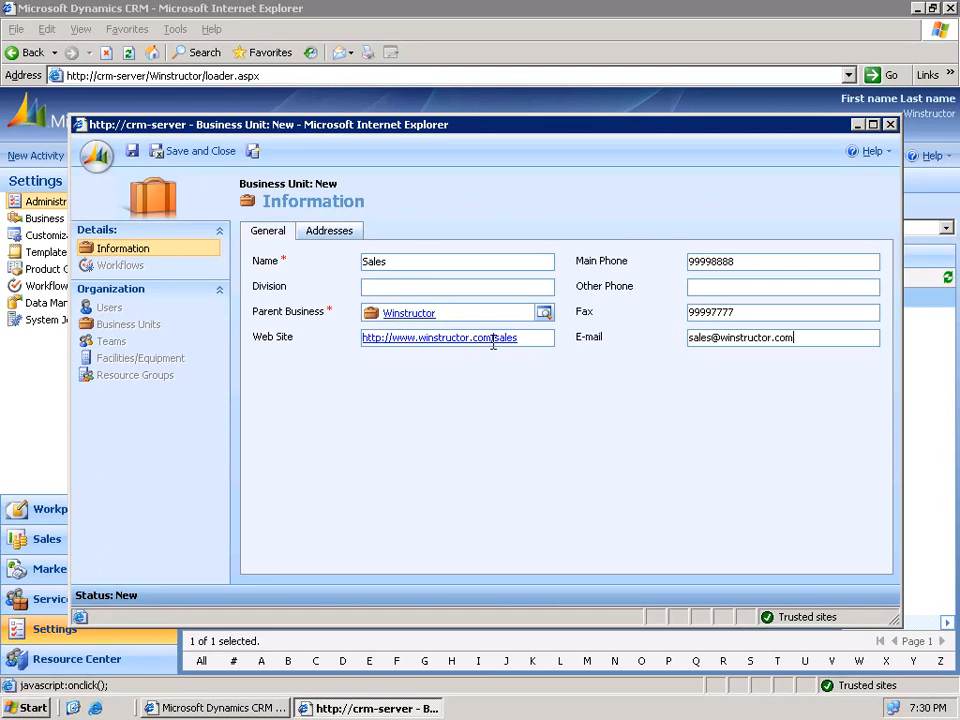
click(330, 232)
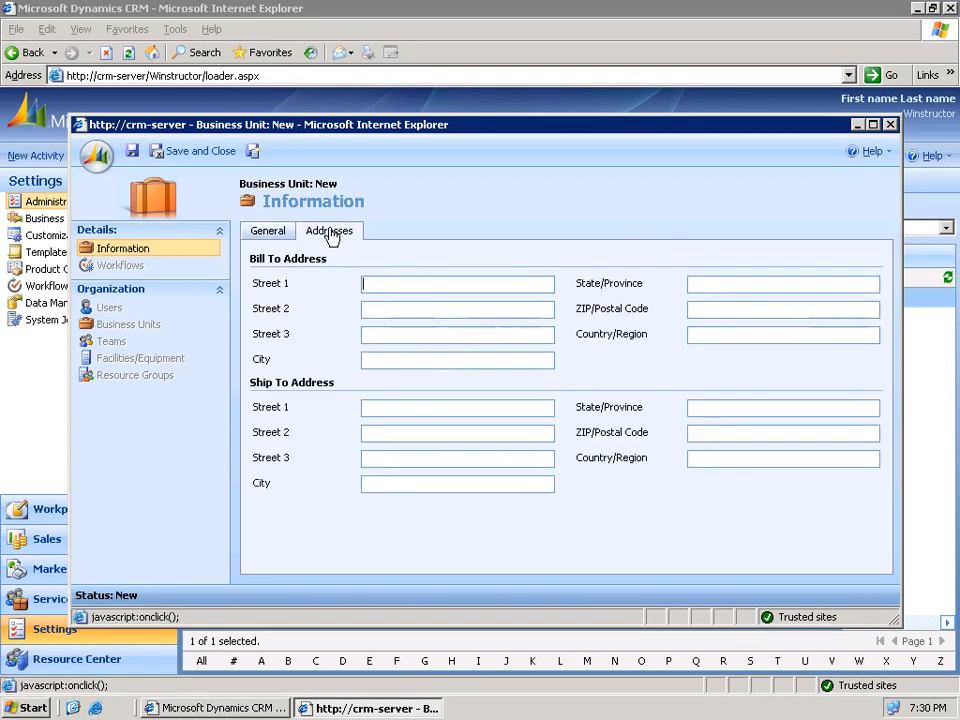
click(381, 283)
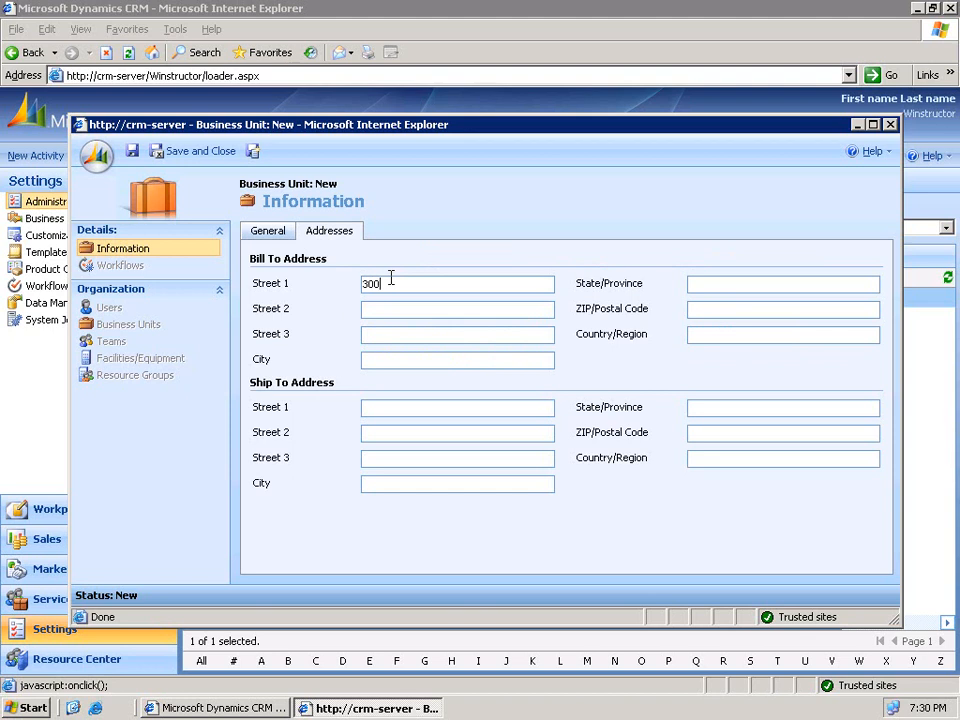
key(Tab)
key(Tab)
key(Tab)
text(New York City)
key(Tab)
text(New York)
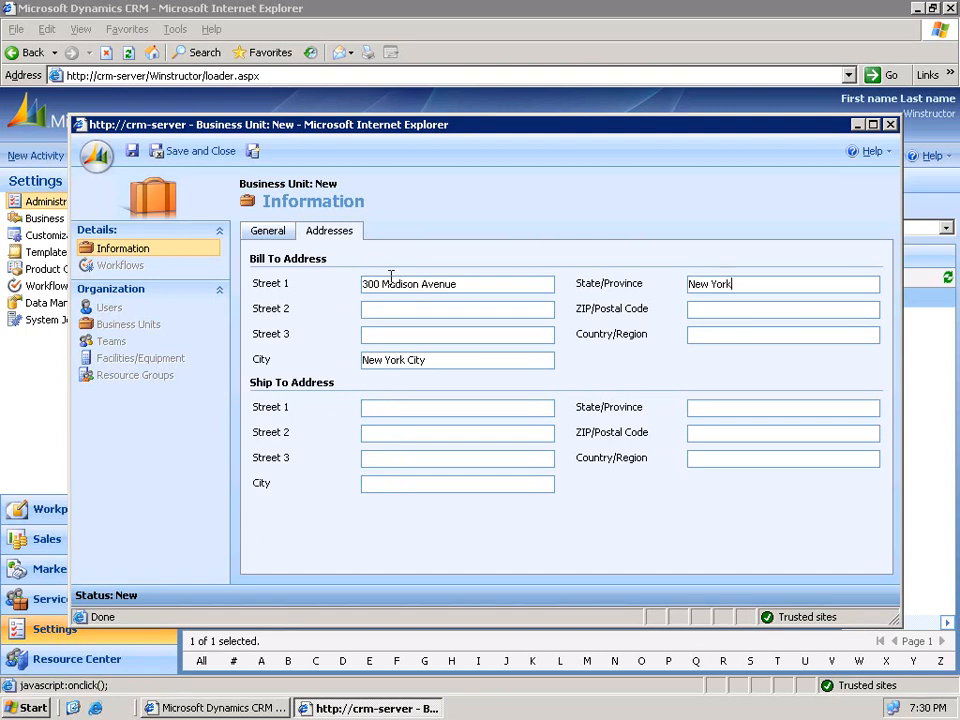
key(Tab)
text(10001)
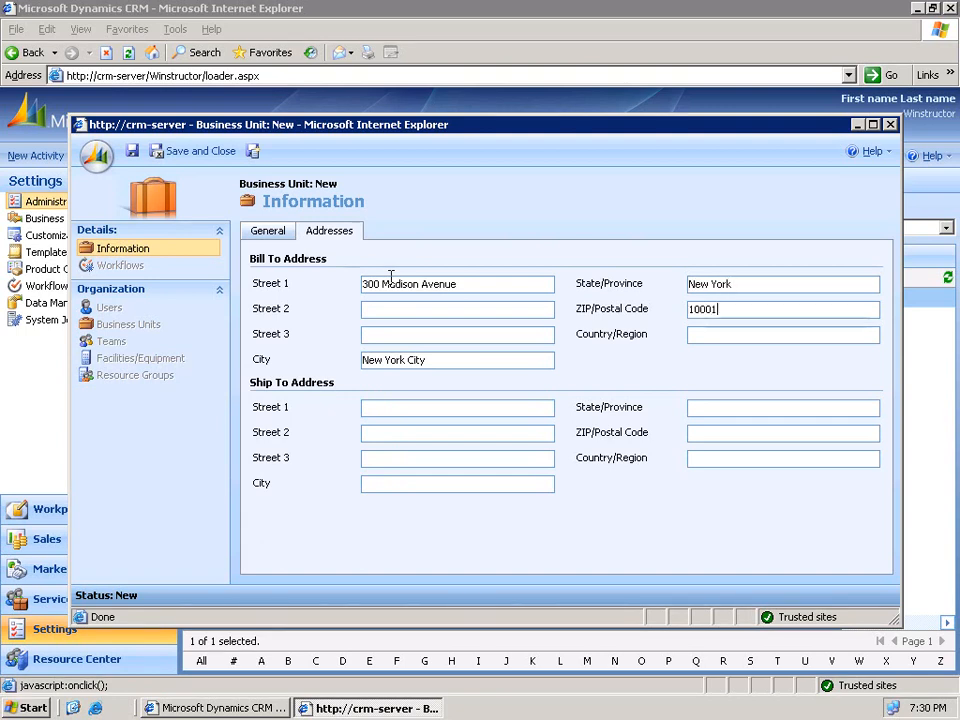
key(Tab)
text(USA)
- Copy the bill-to street, city and state New York into the ship-to fields
drag(488, 285, 306, 285)
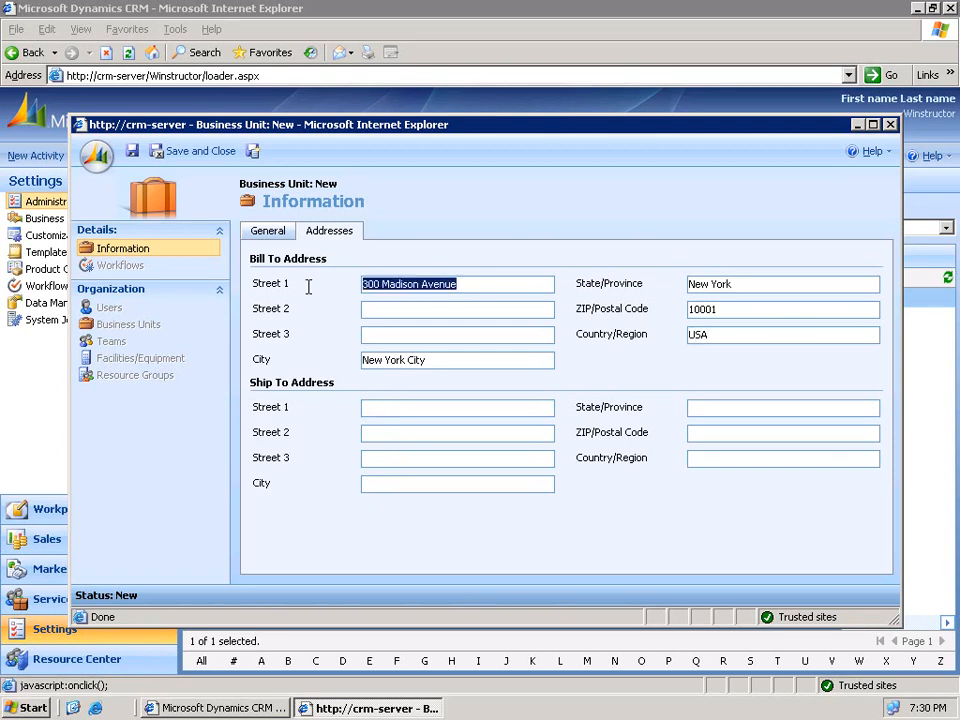
click(434, 410)
key(ctrl+v)
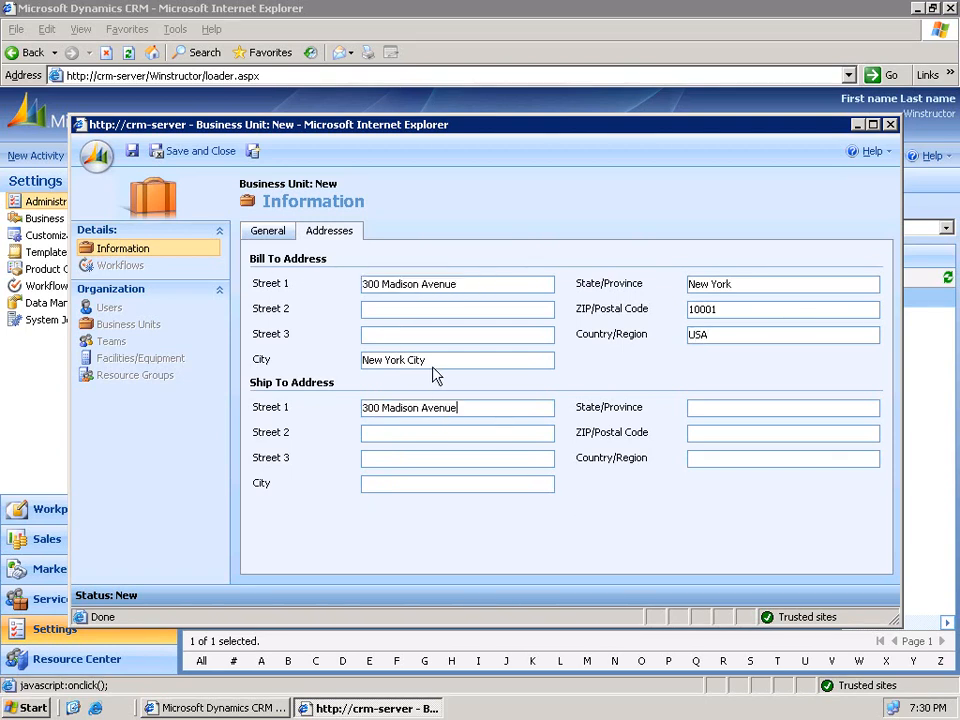
drag(440, 360, 332, 358)
click(424, 484)
key(ctrl+v)
drag(739, 287, 678, 288)
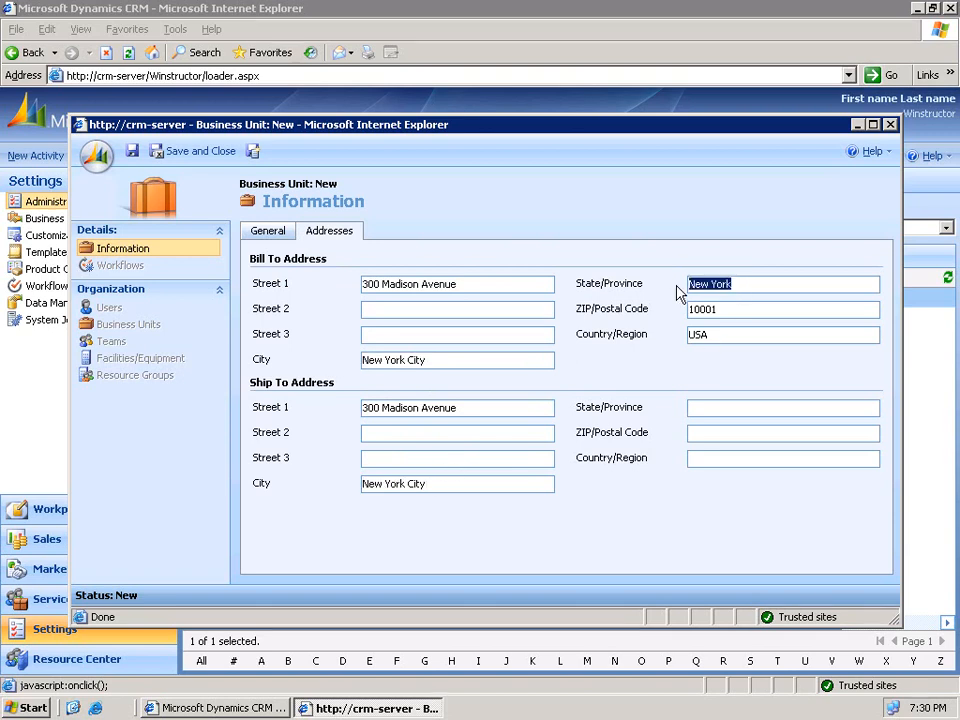
click(742, 407)
key(ctrl+v)
- Set ship-to ZIP 10001 and country USA, then save and close the Sales unit
click(705, 310)
double_click(695, 300)
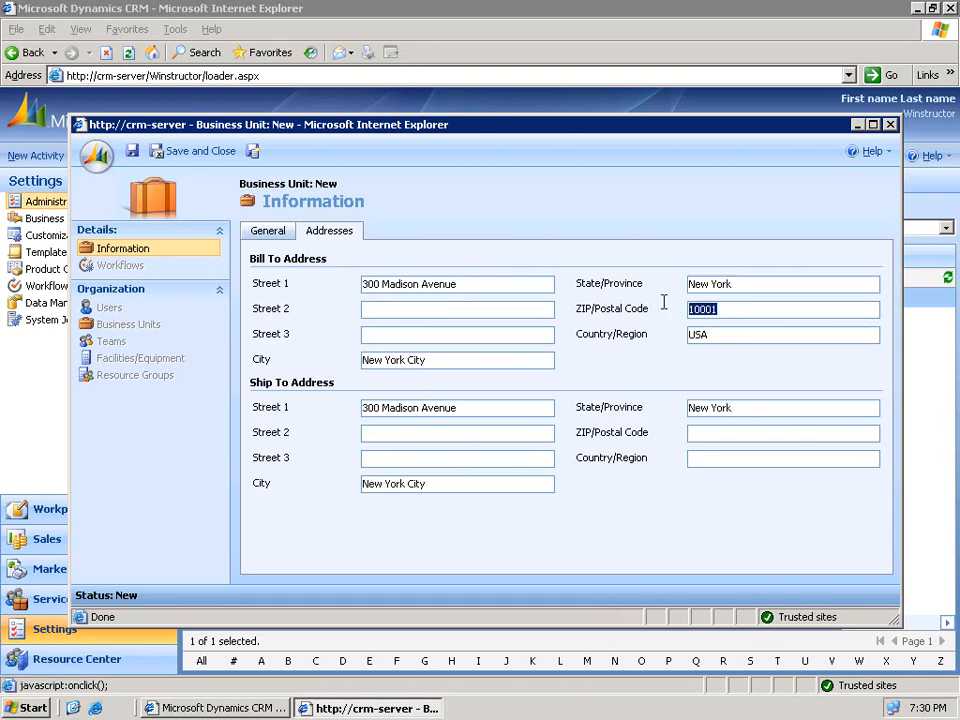
click(724, 433)
key(ctrl+v)
click(722, 459)
text(USA)
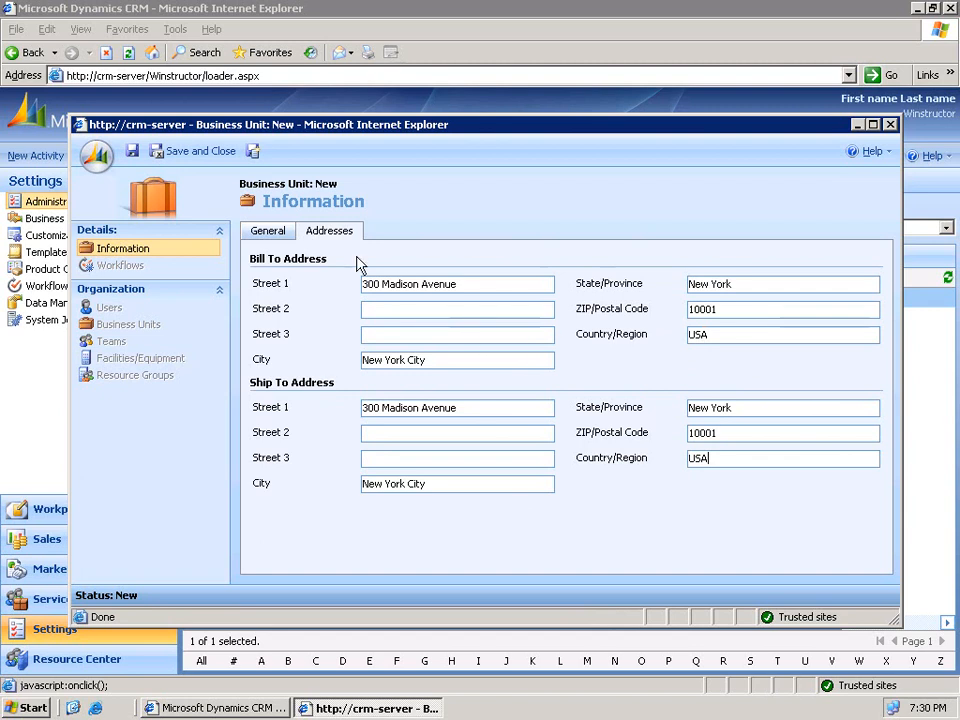
click(197, 152)
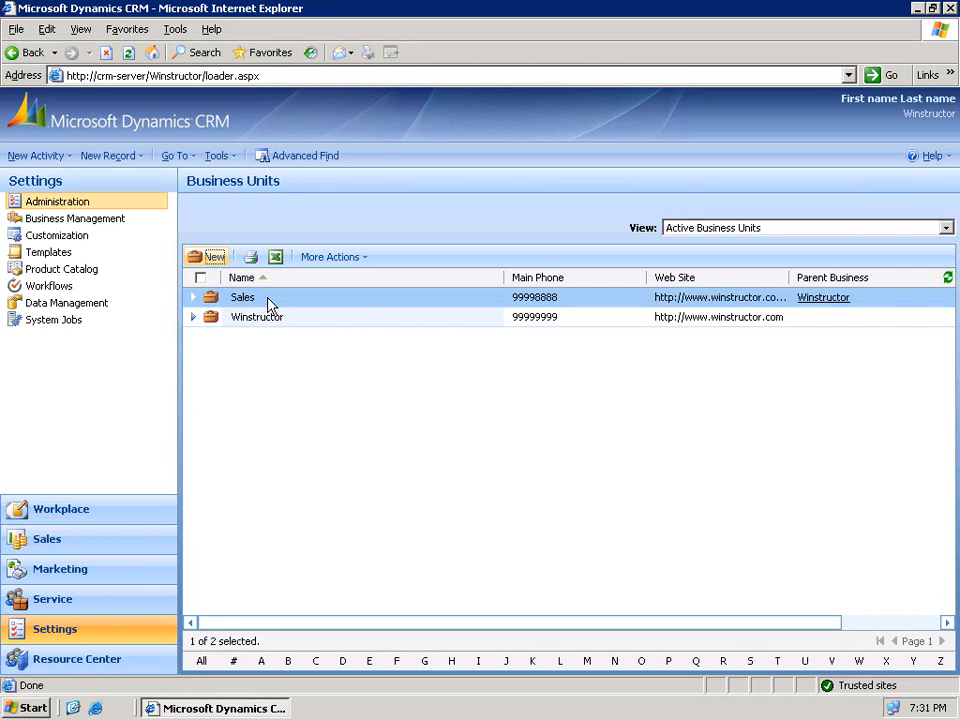
- Start another new business unit, with Winstructor prefilled as parent
click(213, 258)
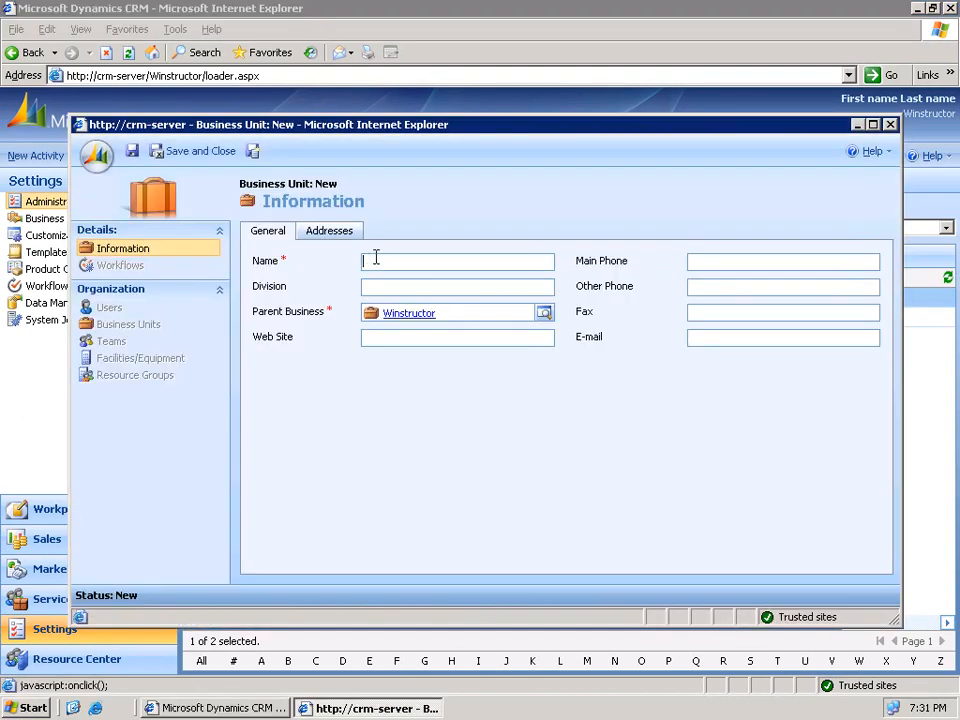
- Name the new unit Web Sales and choose Sales as its parent business via the lookup
text(Web Sales)
click(545, 315)
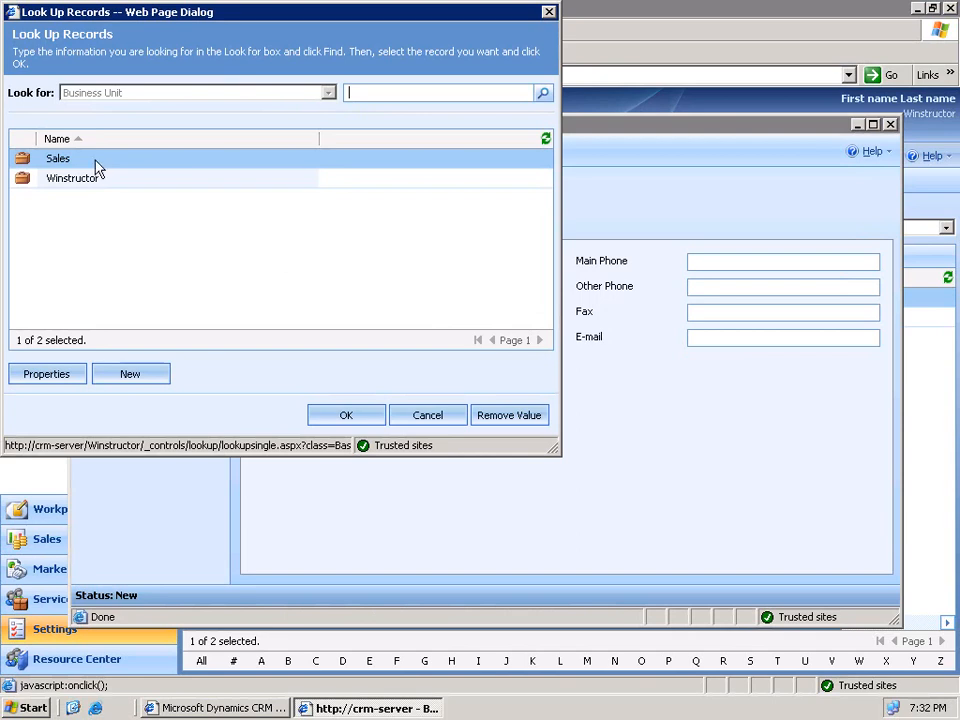
click(73, 160)
click(346, 414)
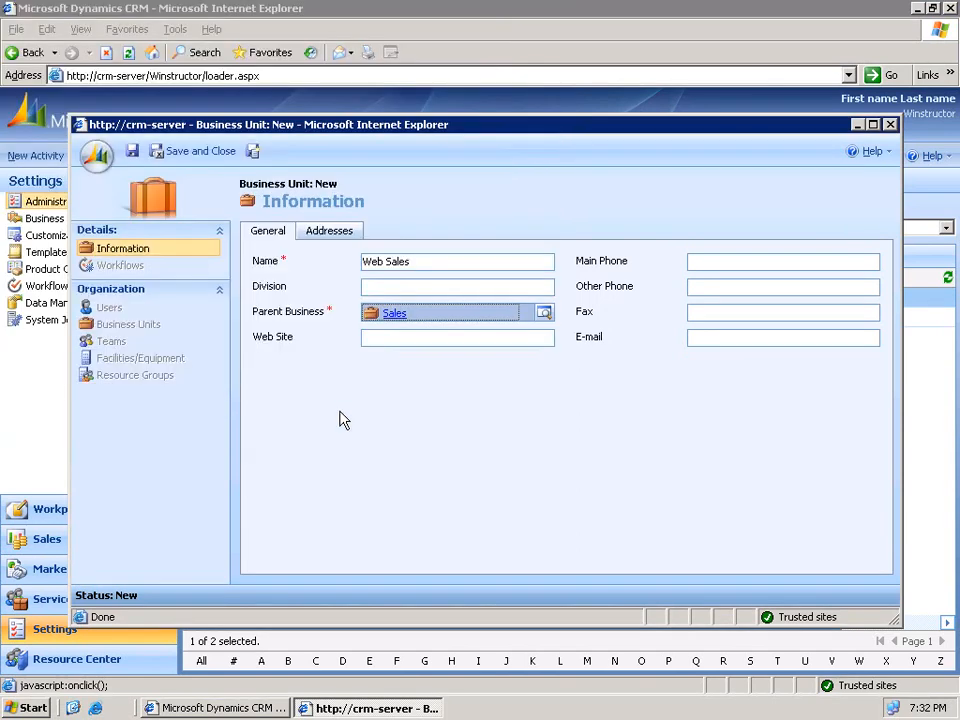
click(397, 338)
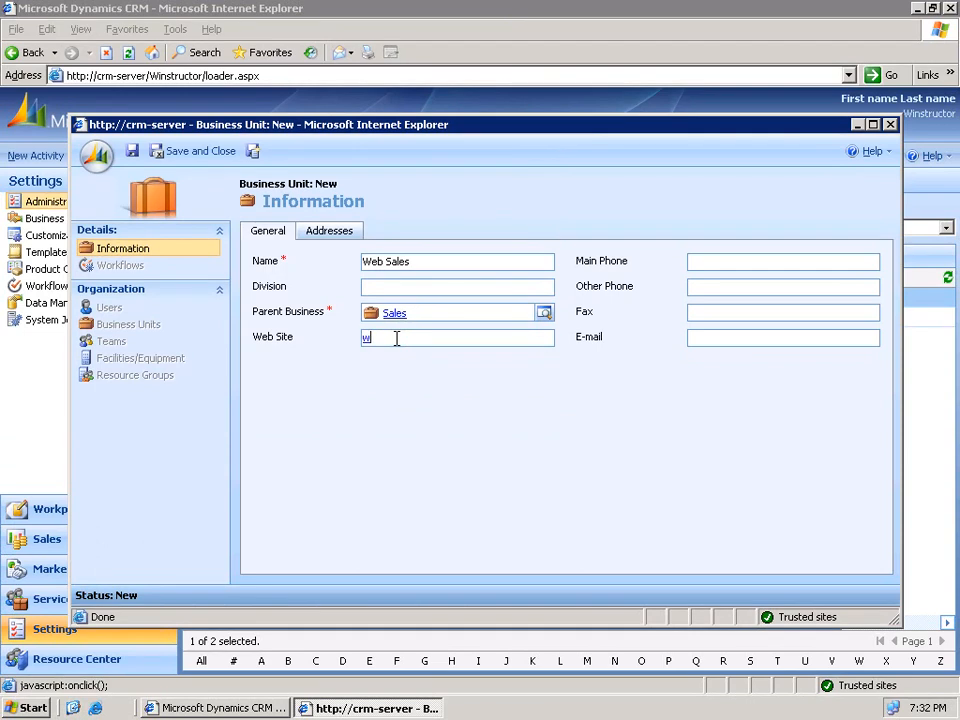
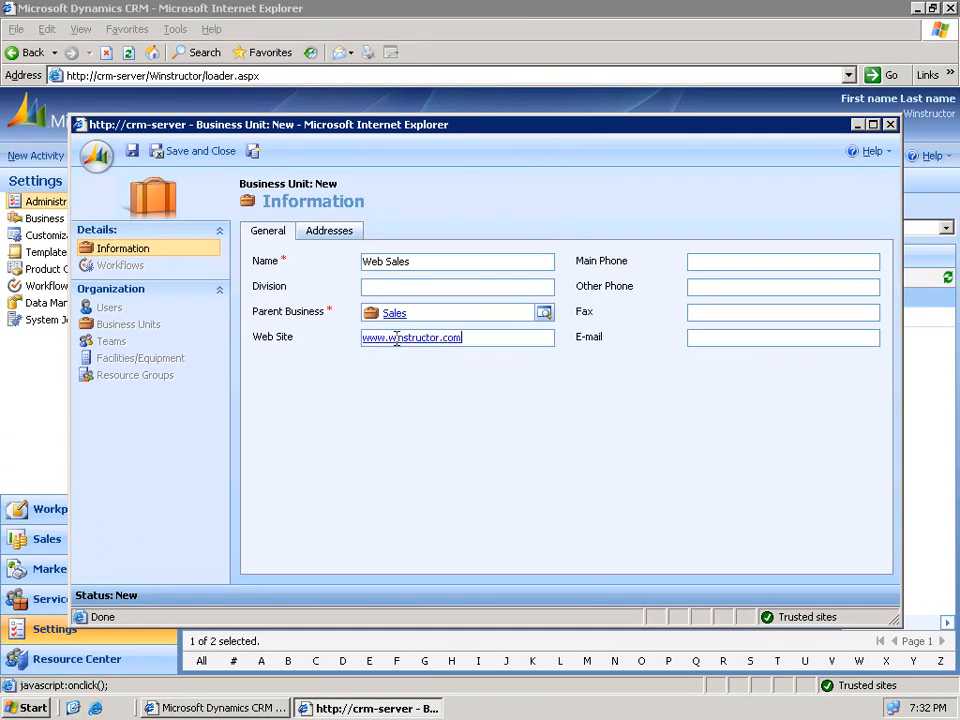
key(Tab)
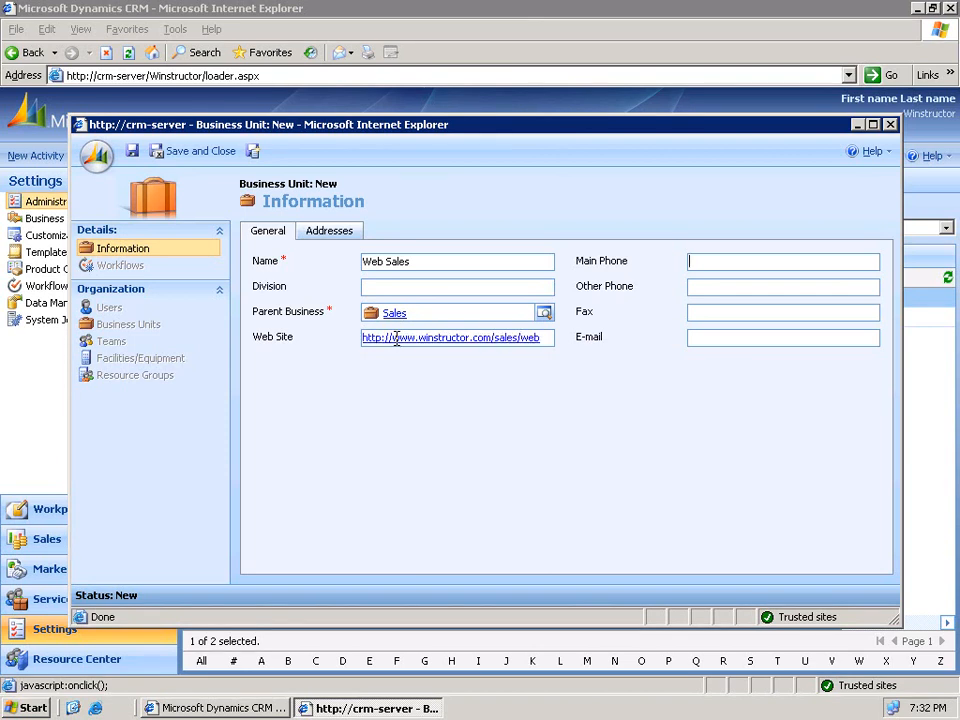
key(Tab)
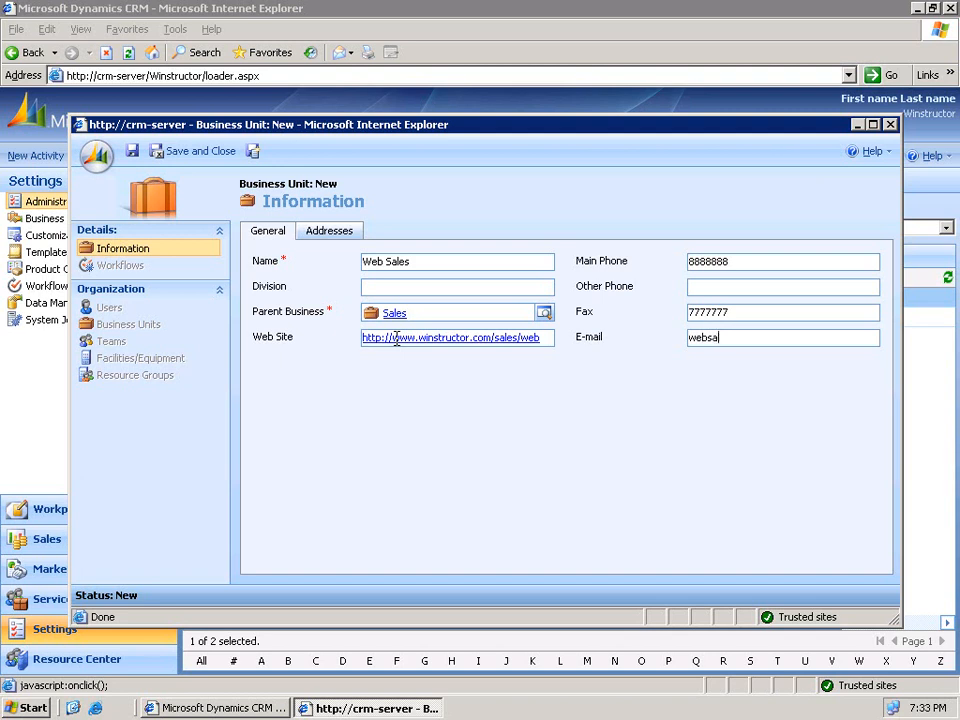
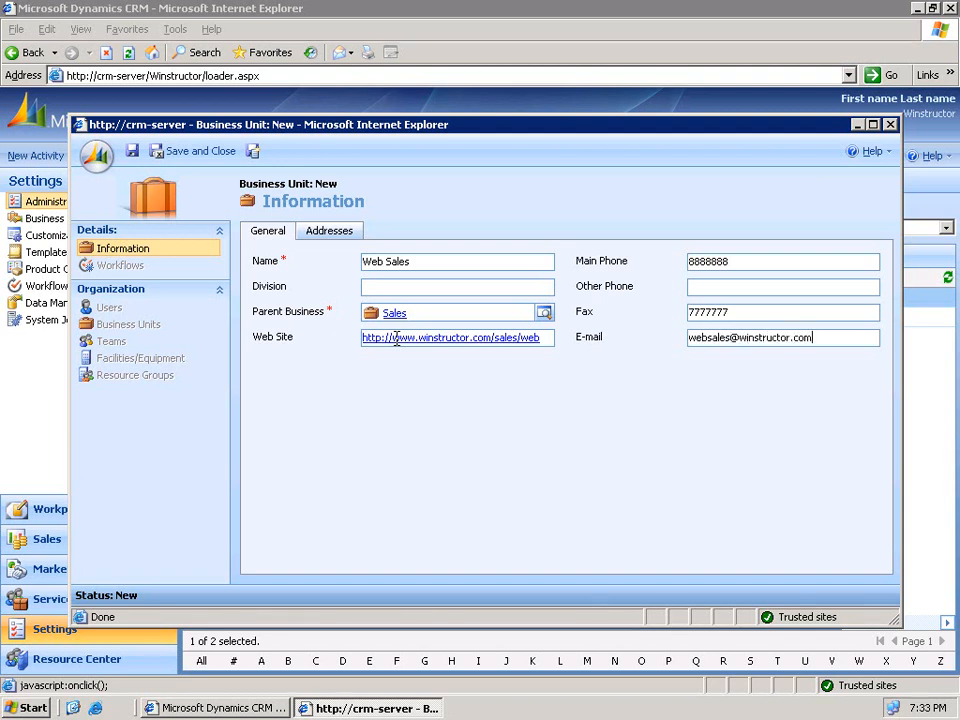
click(328, 233)
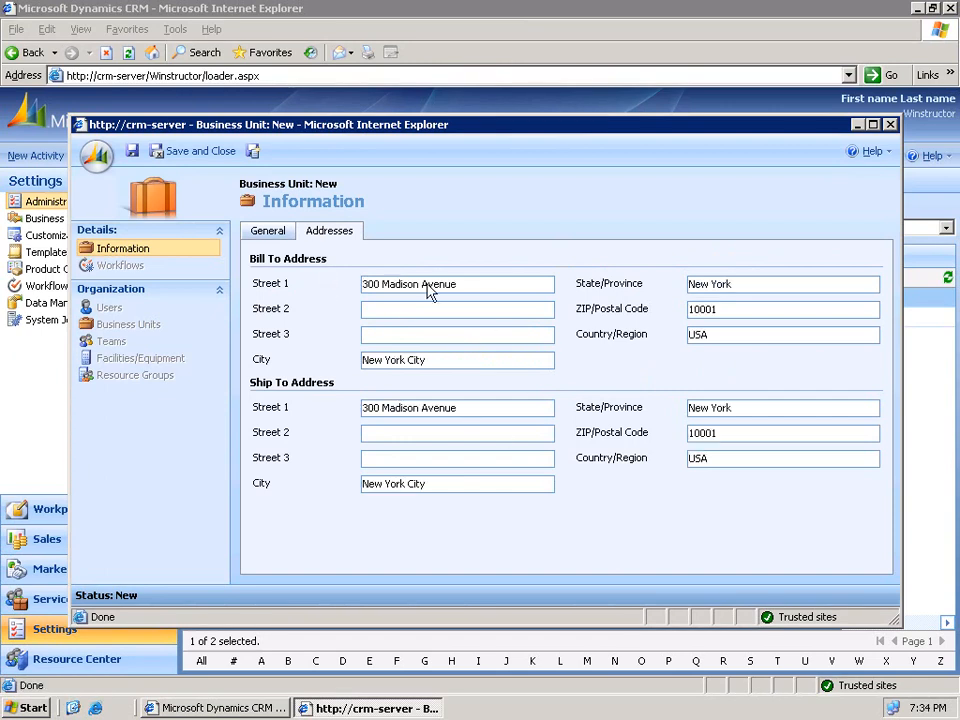
- Save and close the Web Sales business unit record
click(201, 160)
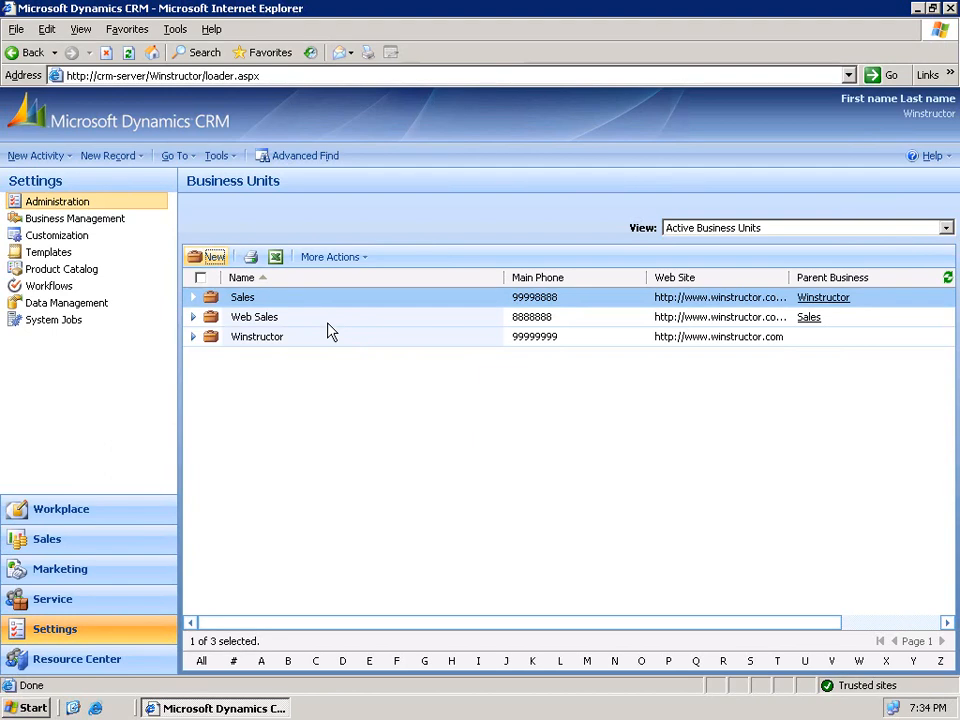
- Reopen the Web Sales record from the Business Units list and bring up its Actions menu
click(327, 324)
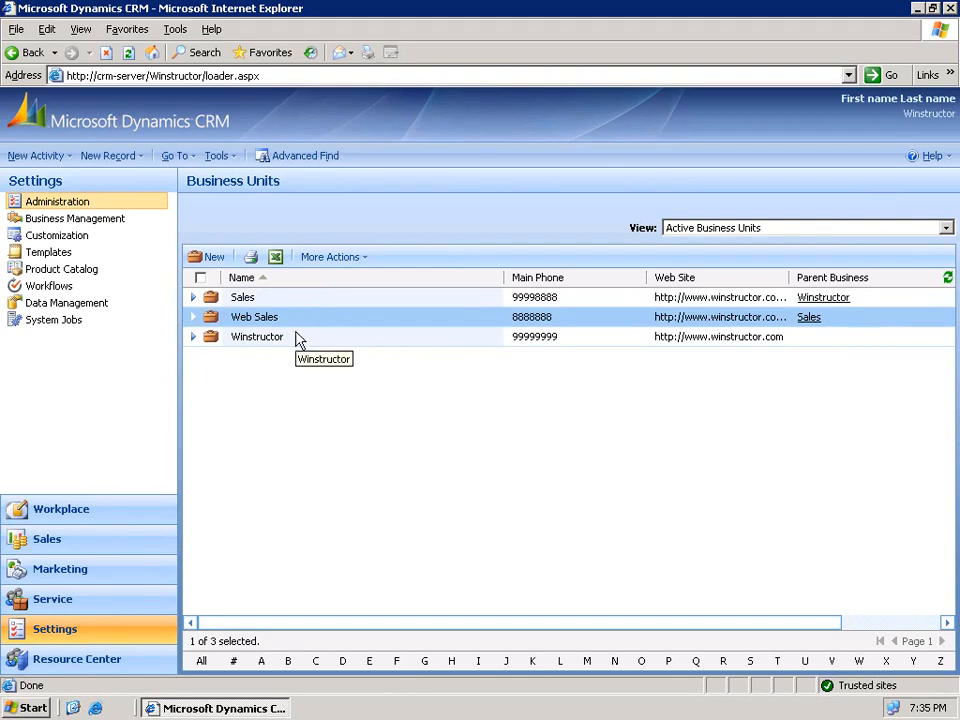
double_click(297, 324)
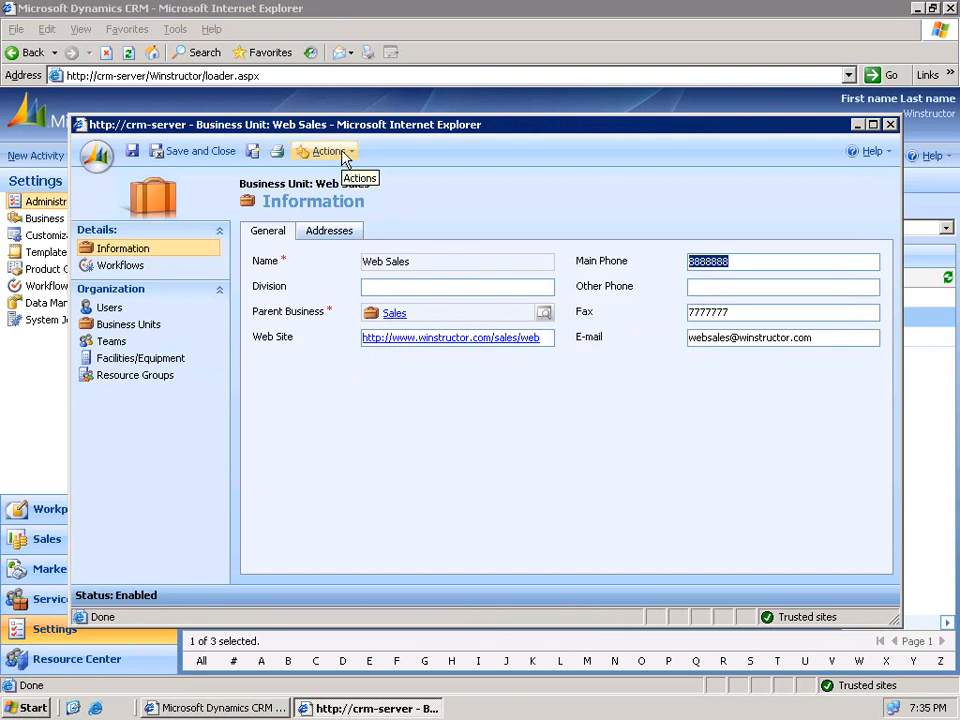
click(330, 152)
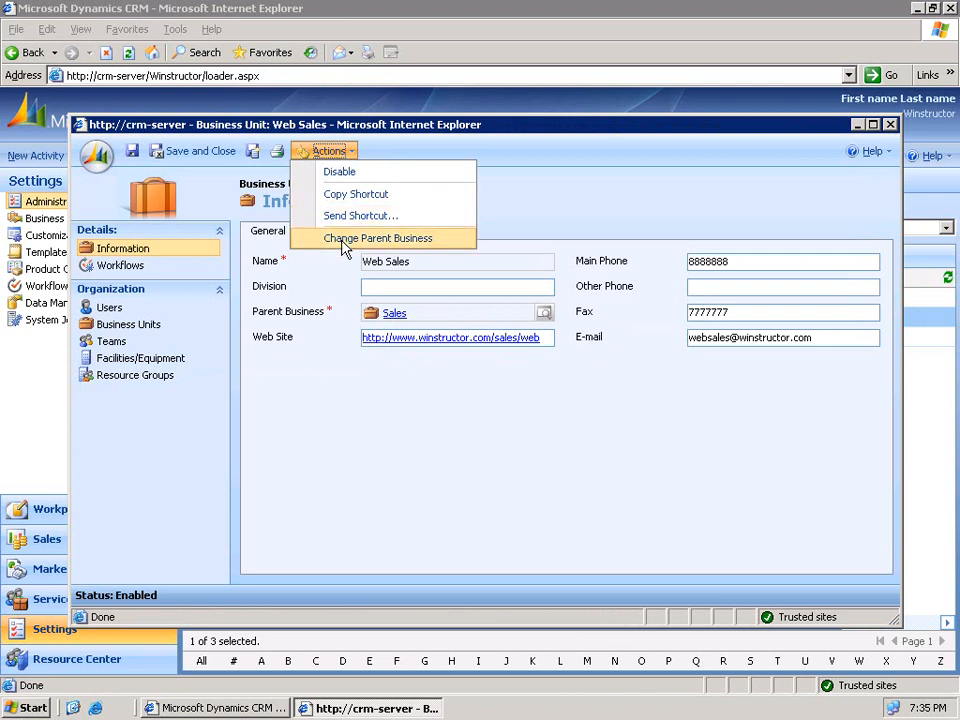
- Change Web Sales' parent business from Sales to Winstructor via the lookup
click(424, 242)
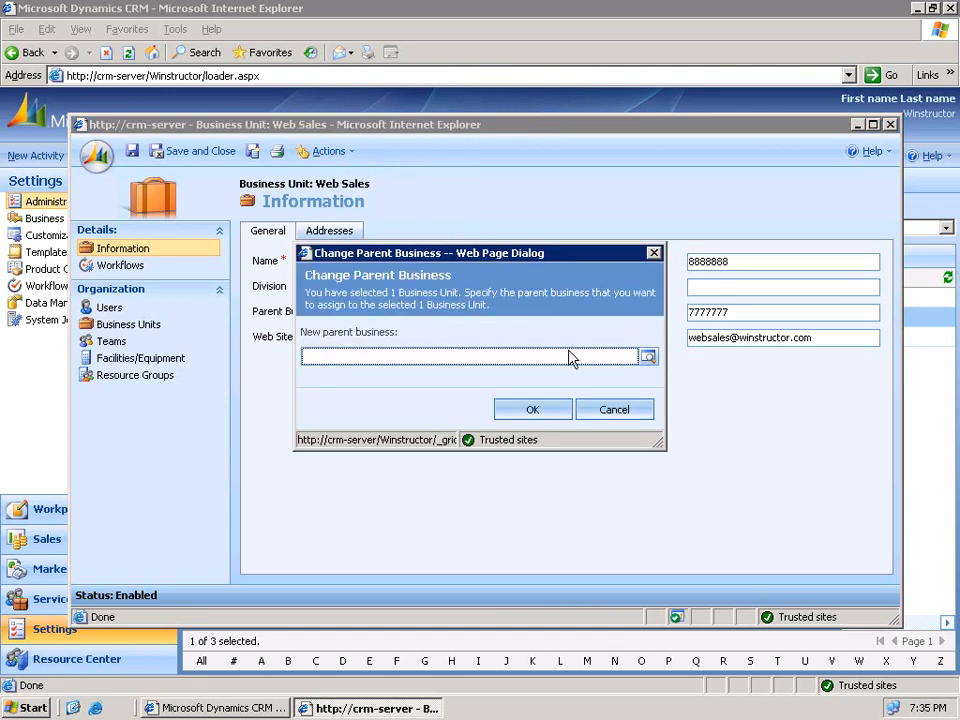
click(646, 358)
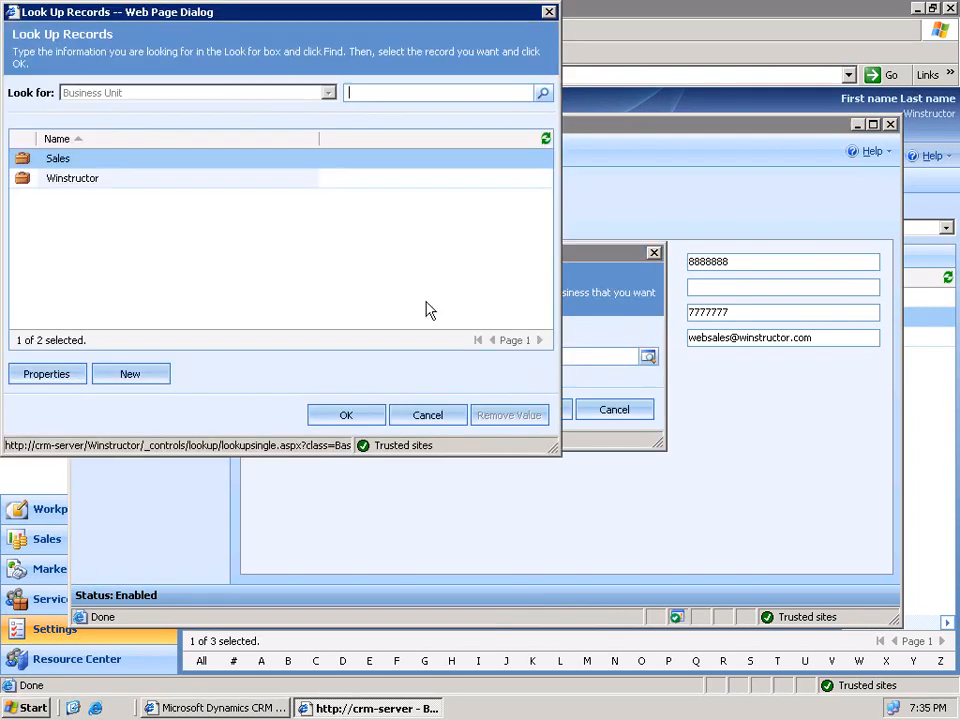
click(173, 182)
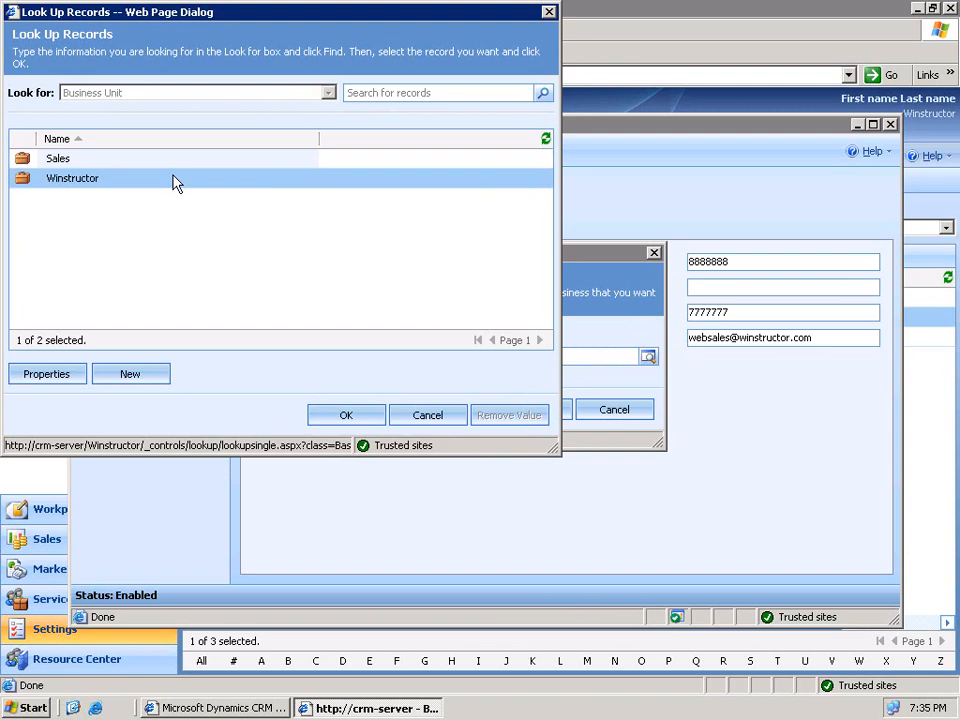
click(346, 415)
click(528, 410)
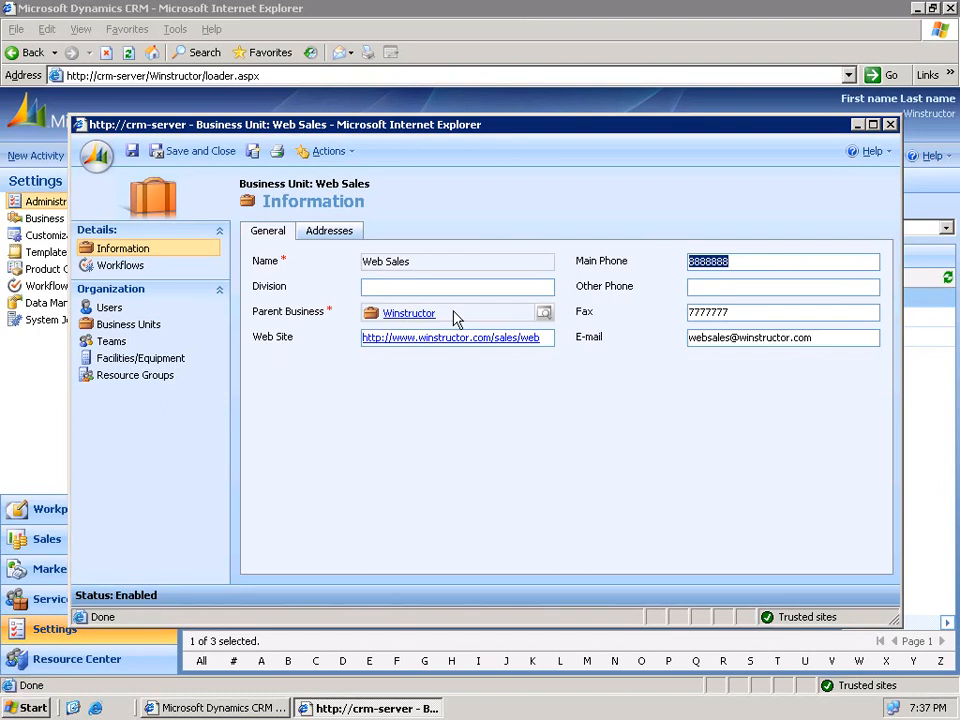
- Deactivate the Web Sales business unit and close its record
click(336, 152)
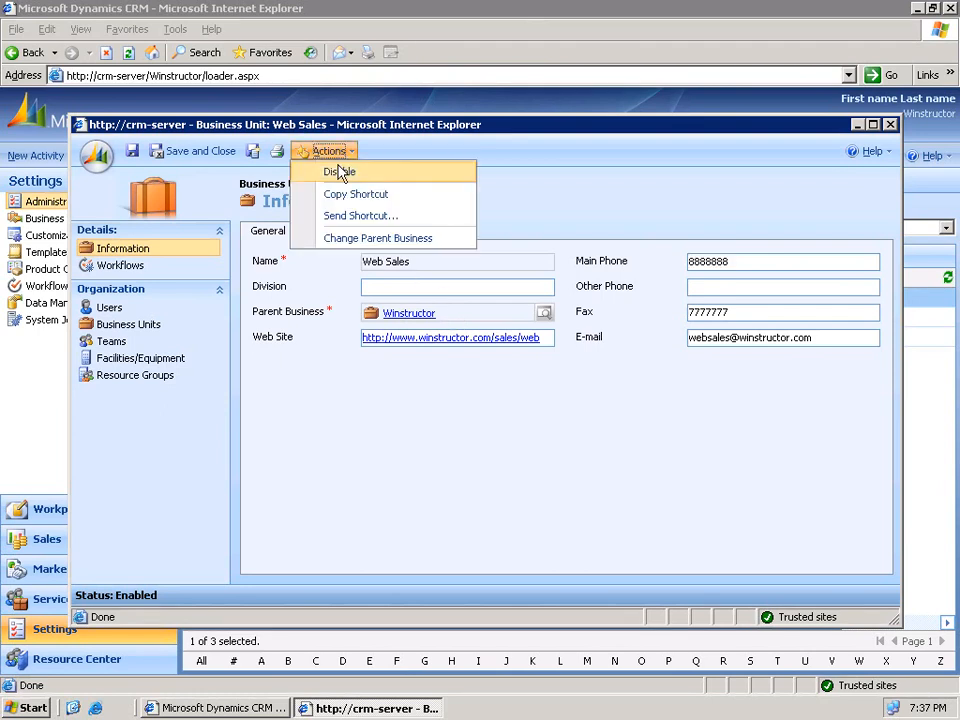
click(340, 173)
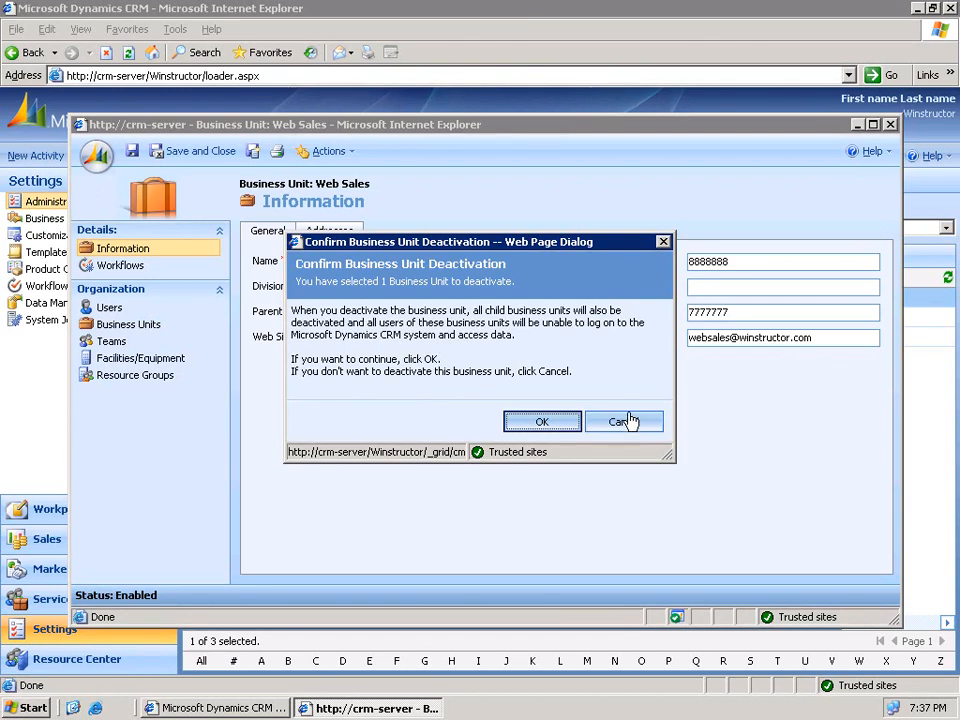
click(542, 422)
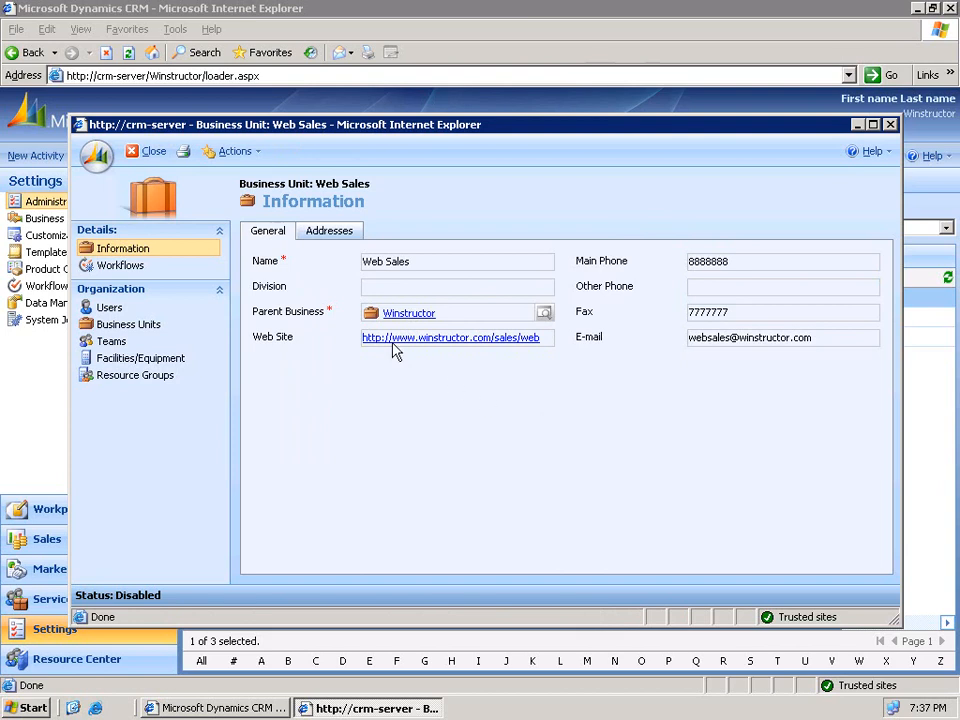
click(153, 151)
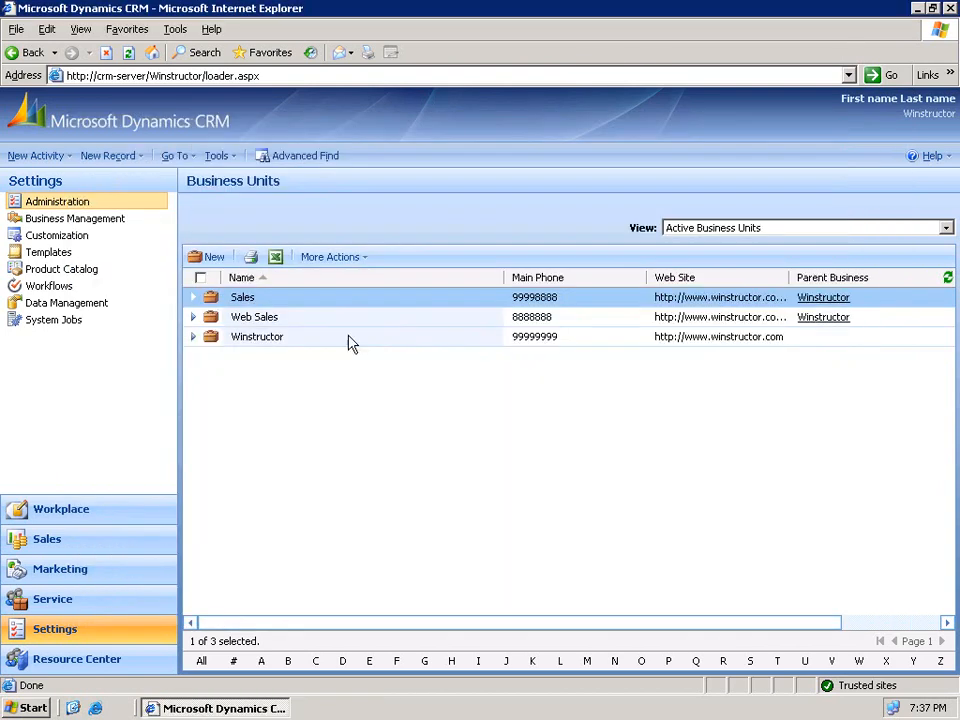
- Refresh the business units list and switch the view to Inactive Business Units
click(947, 280)
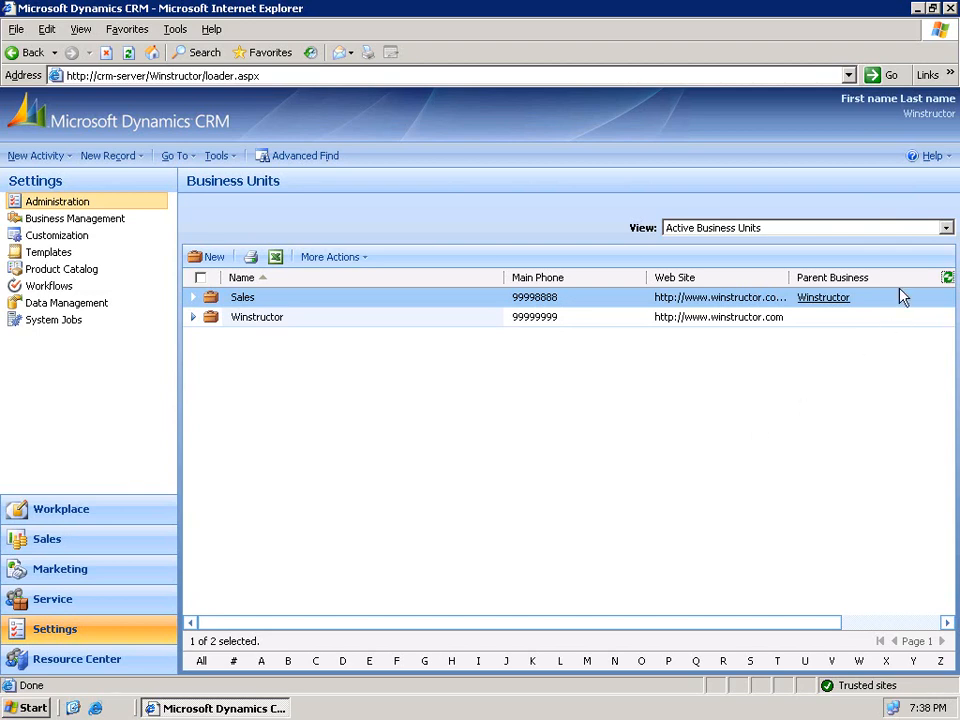
click(924, 232)
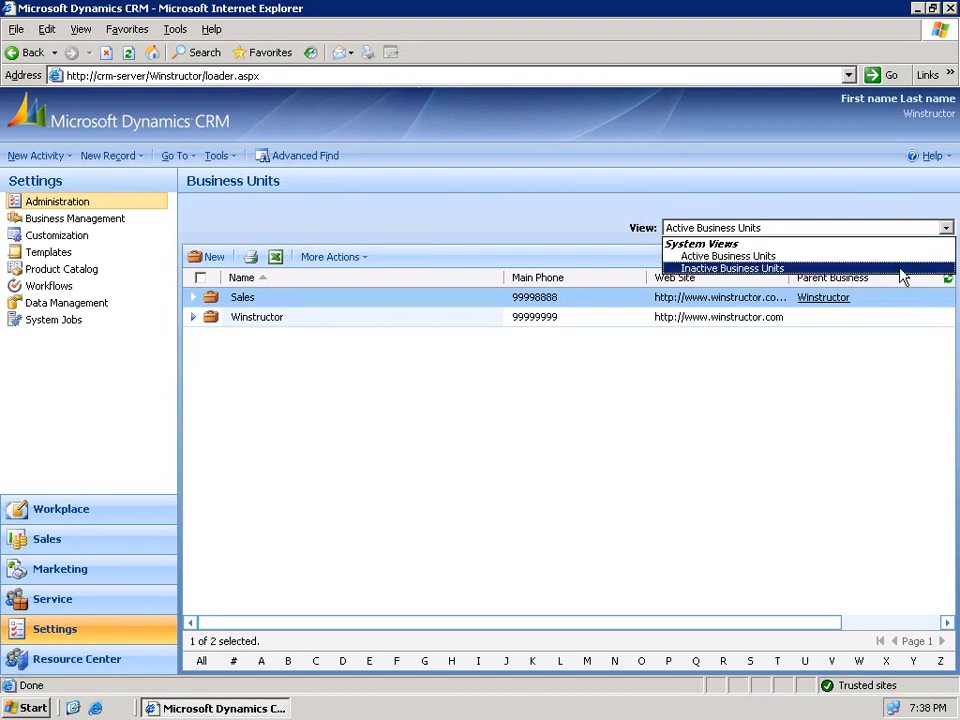
click(900, 269)
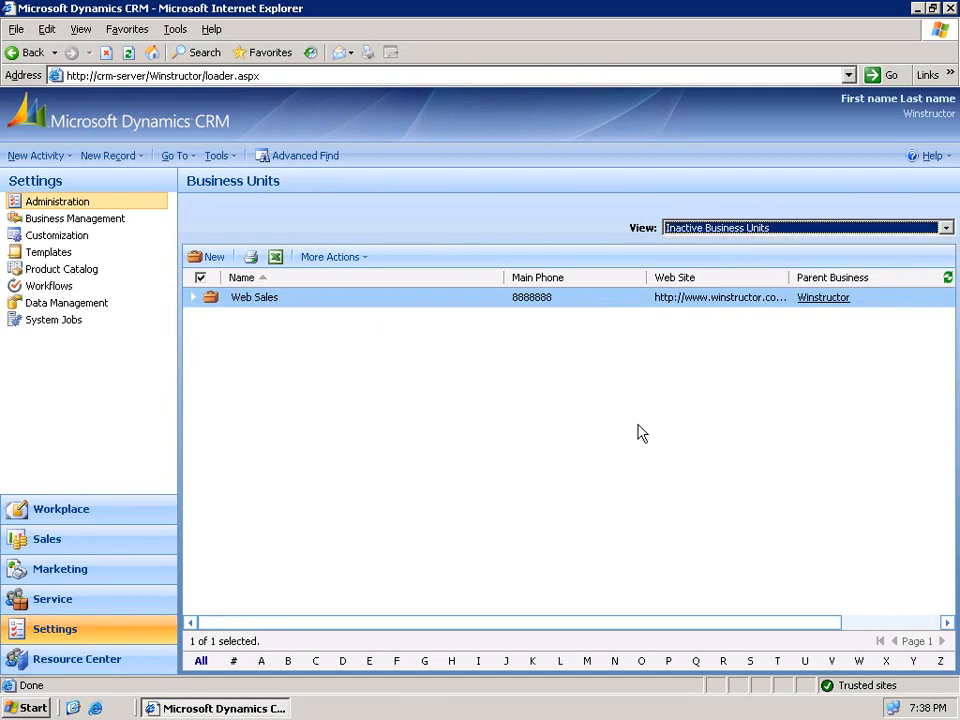